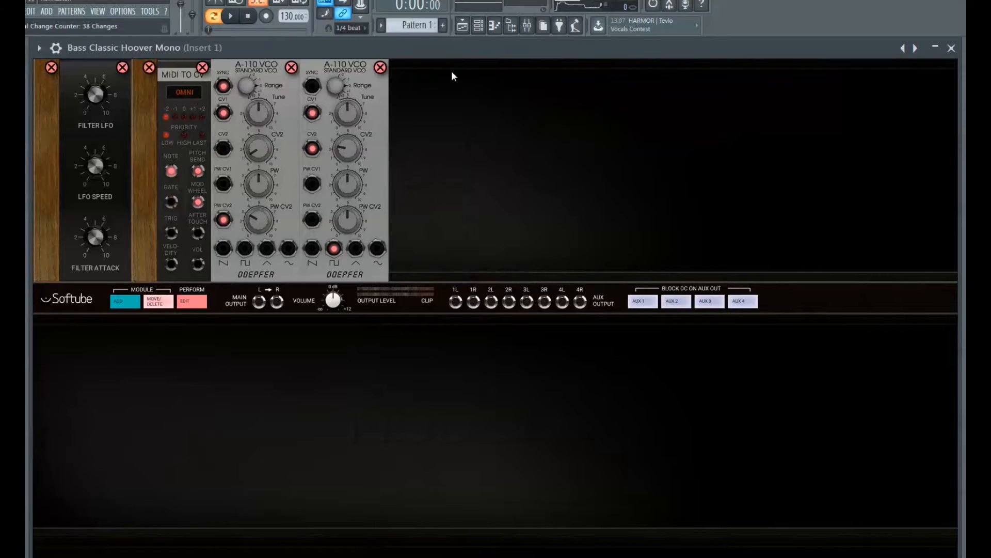
Step: Delete both A-110 VCO modules, the MIDI to CV module and the second wooden panel from the Bass Classic Hoover Mono rack
left_click(380, 68)
left_click(291, 67)
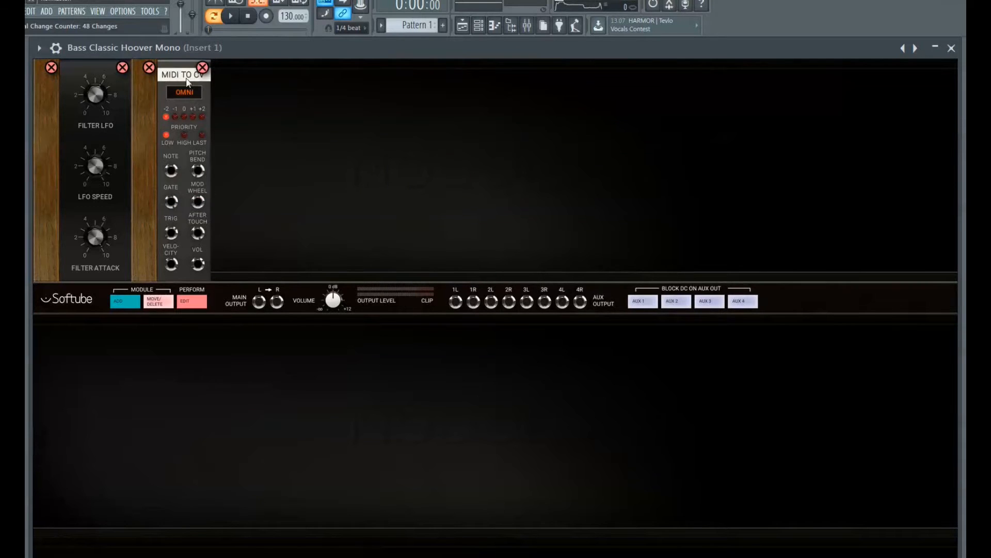
left_click(202, 68)
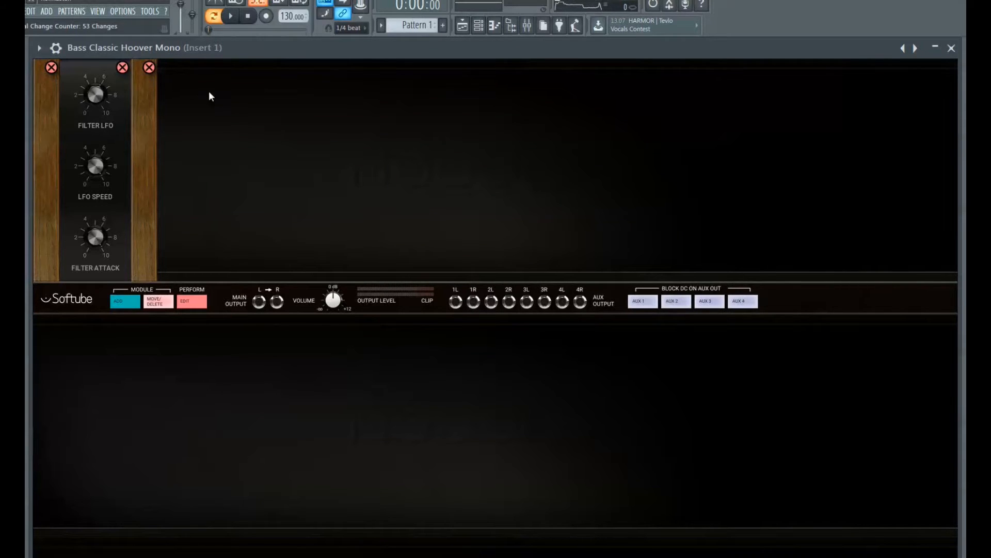
left_click(149, 67)
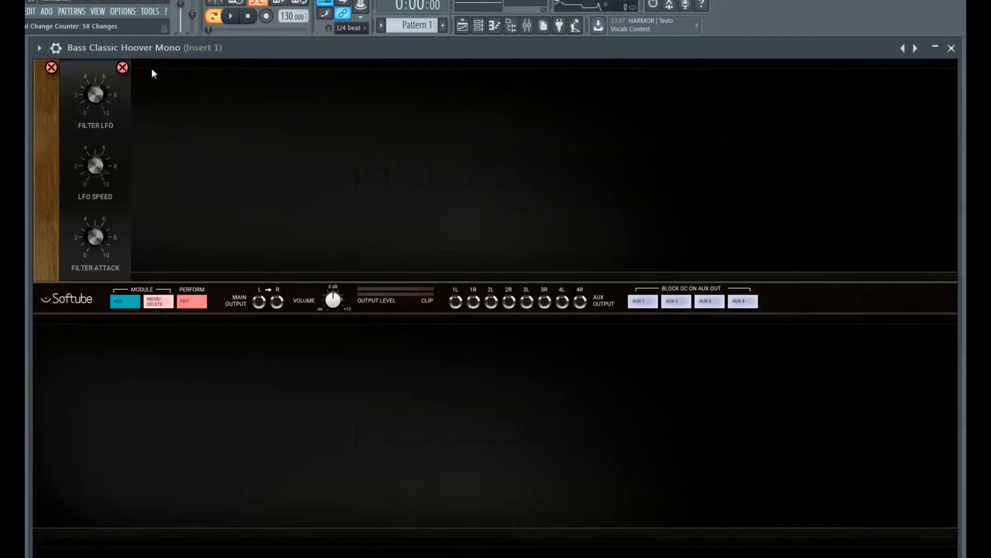
left_click(158, 301)
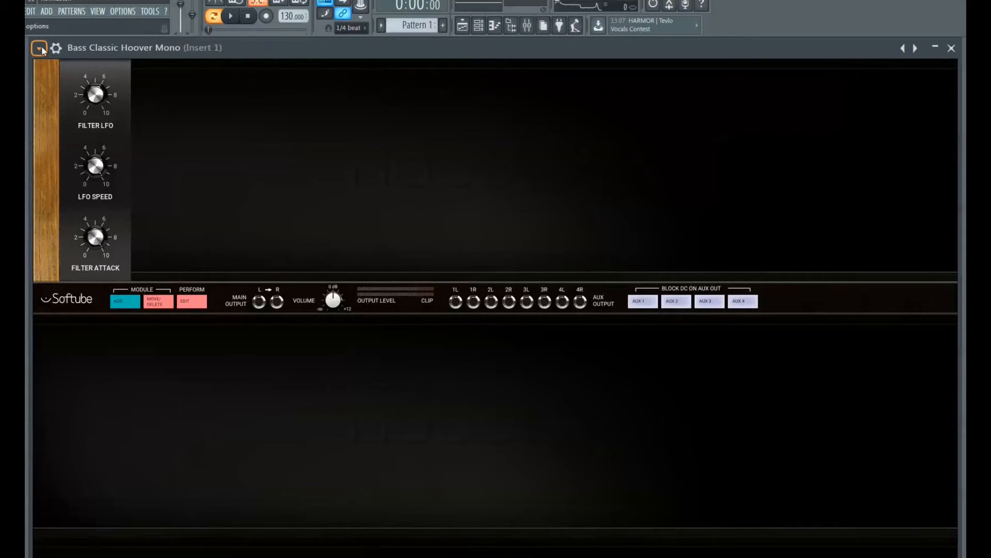
Step: Load the Tut Fig2 Easy preset into the modular synth
left_click(41, 45)
mouse_move(52, 89)
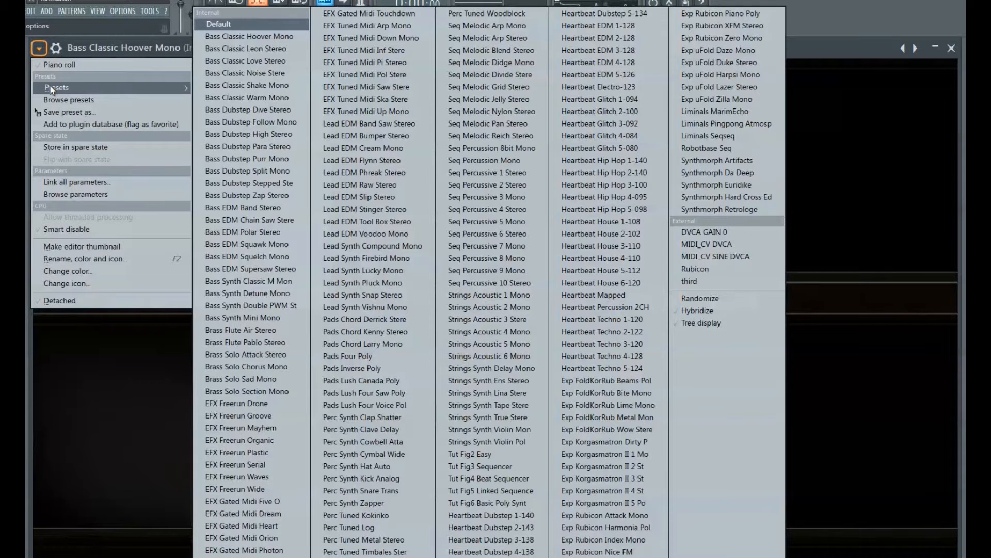
left_click(476, 454)
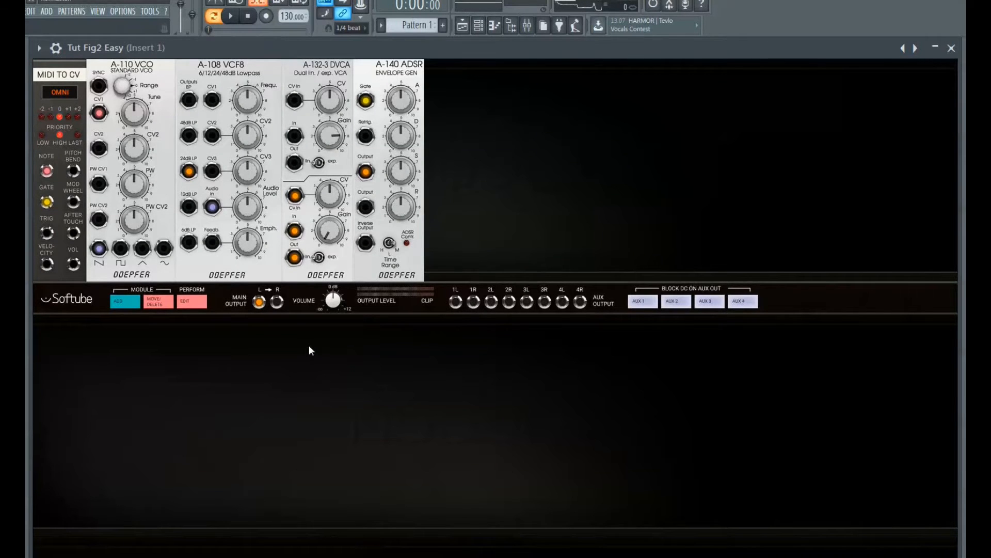
Step: Delete the MIDI to CV, A-110 VCO, A-108 VCF8 and A-132-3 DVCA modules, leaving only the A-140 ADSR
left_click(159, 305)
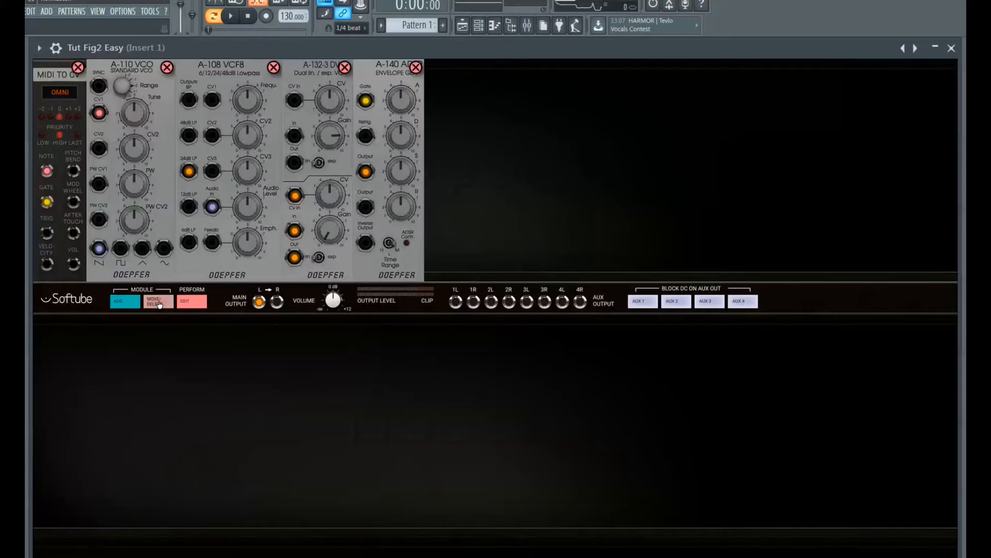
left_click(79, 65)
left_click(167, 67)
left_click(274, 67)
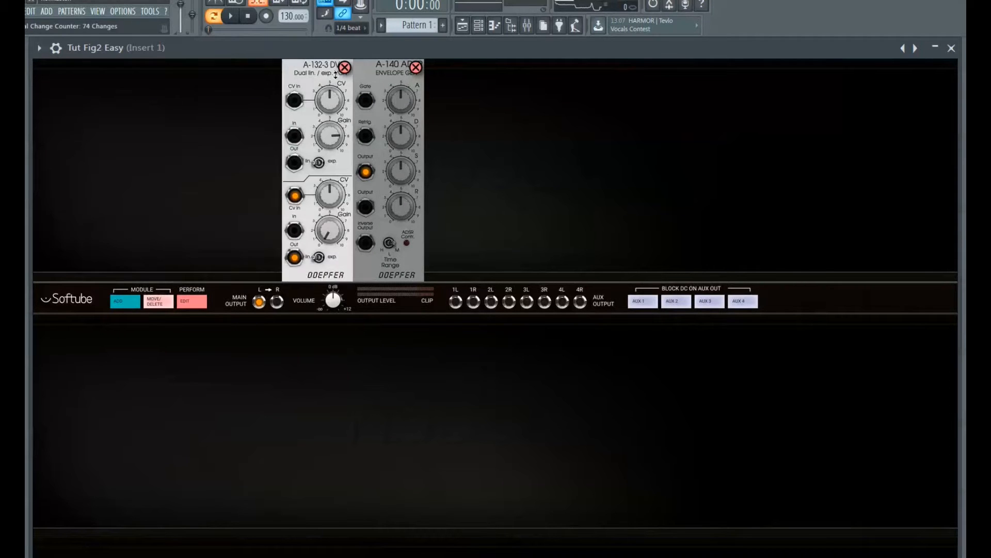
left_click(345, 68)
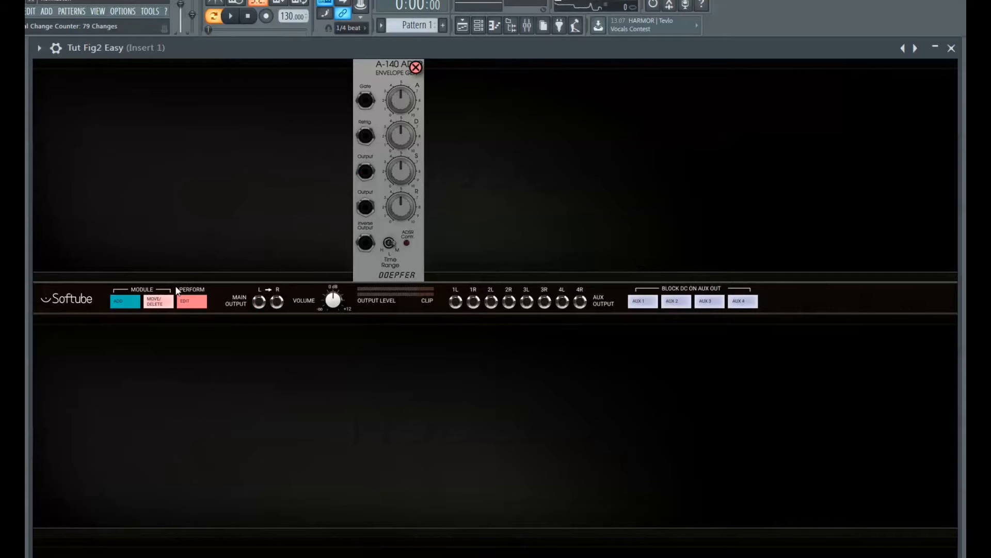
left_click(162, 305)
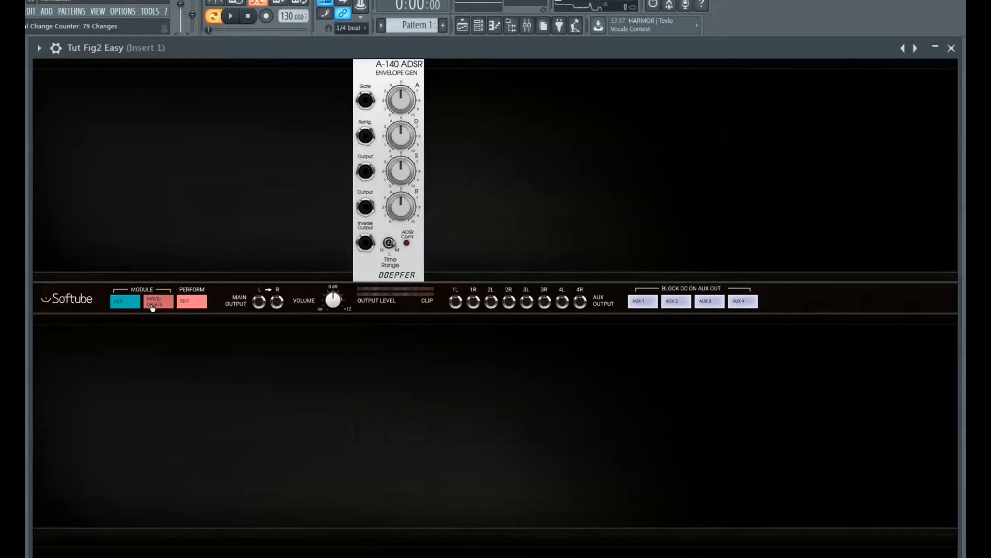
Step: Load the Bass Classic Hoover Mono preset again, and return to the Tut Fig2 Easy preset
left_click(40, 48)
mouse_move(54, 88)
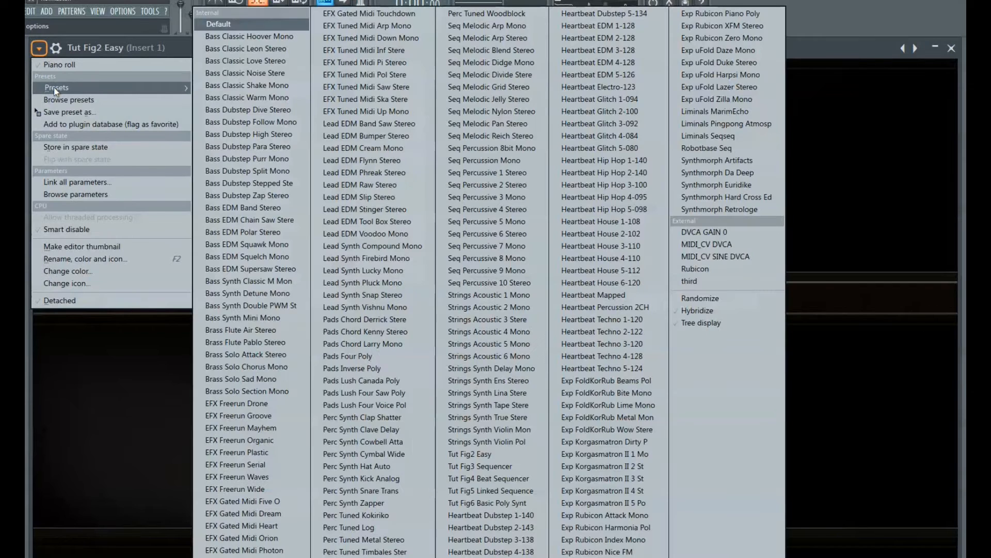
left_click(249, 37)
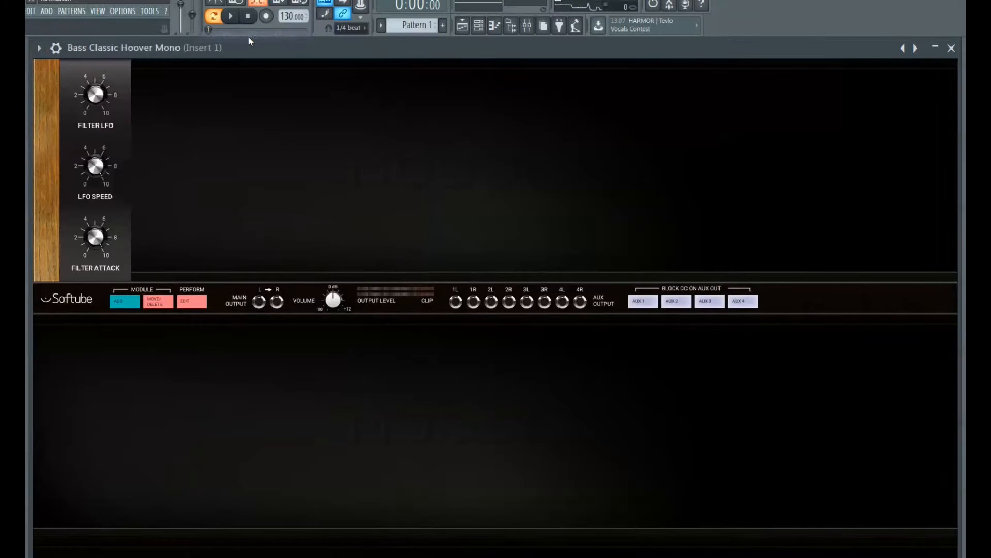
left_click(39, 48)
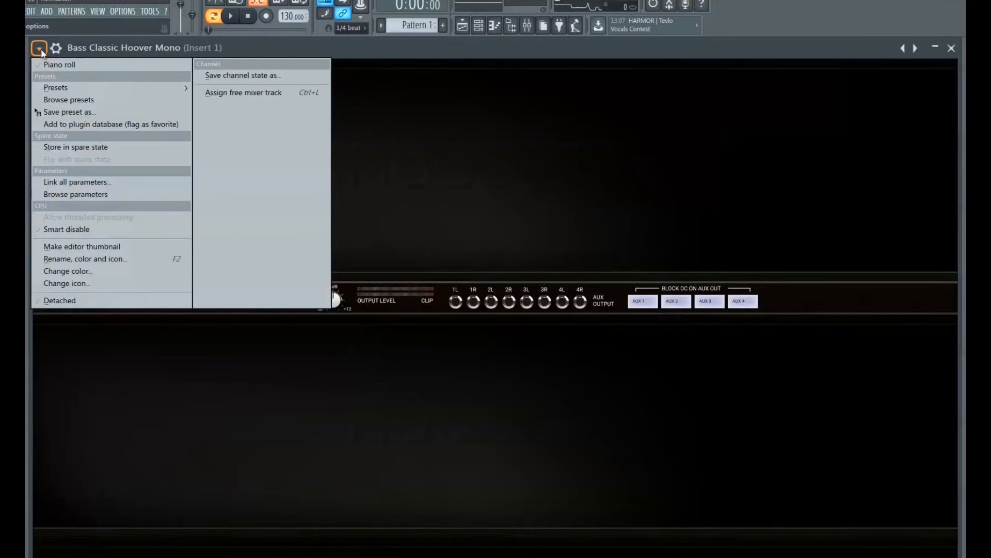
mouse_move(52, 88)
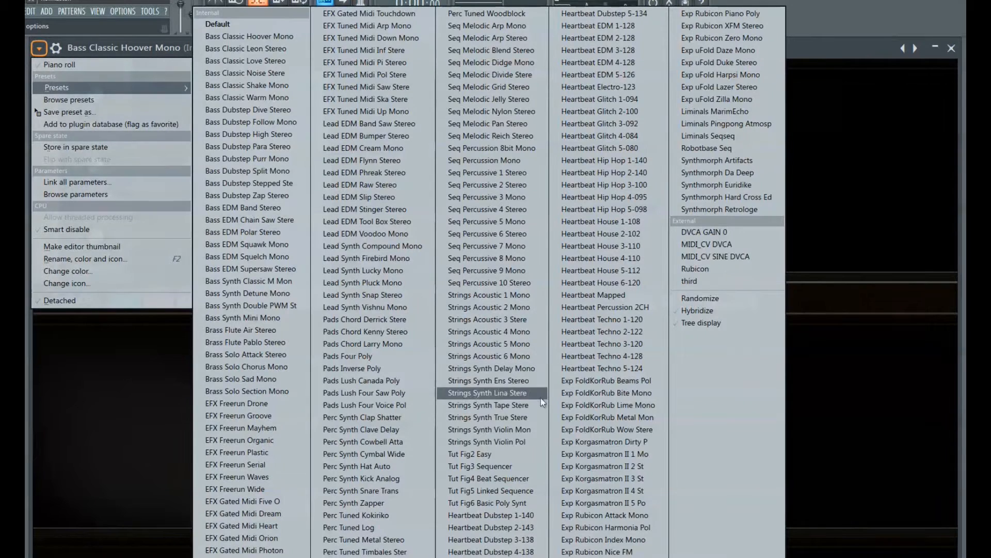
left_click(533, 455)
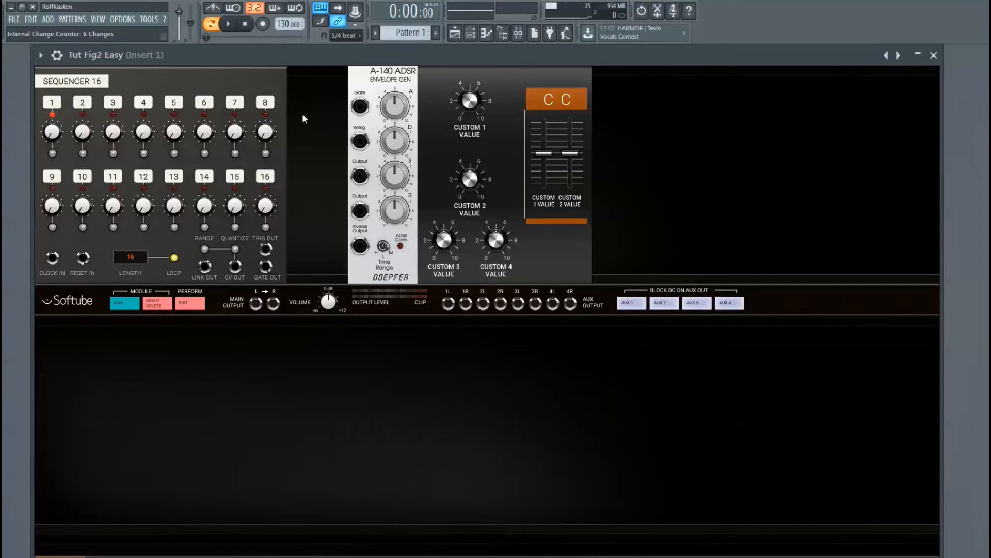
Step: Save the project under the name DEMO in the Projects folder
left_click(14, 19)
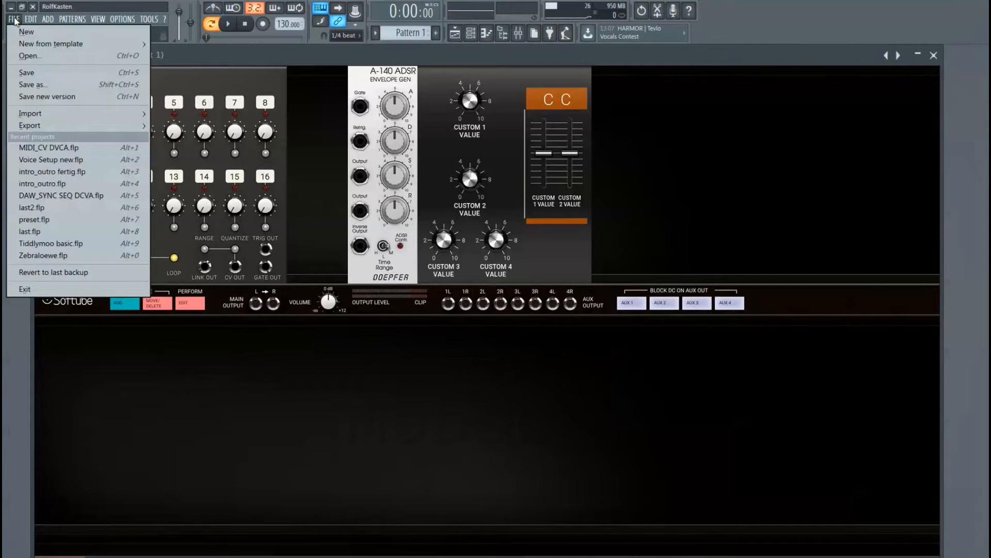
left_click(28, 84)
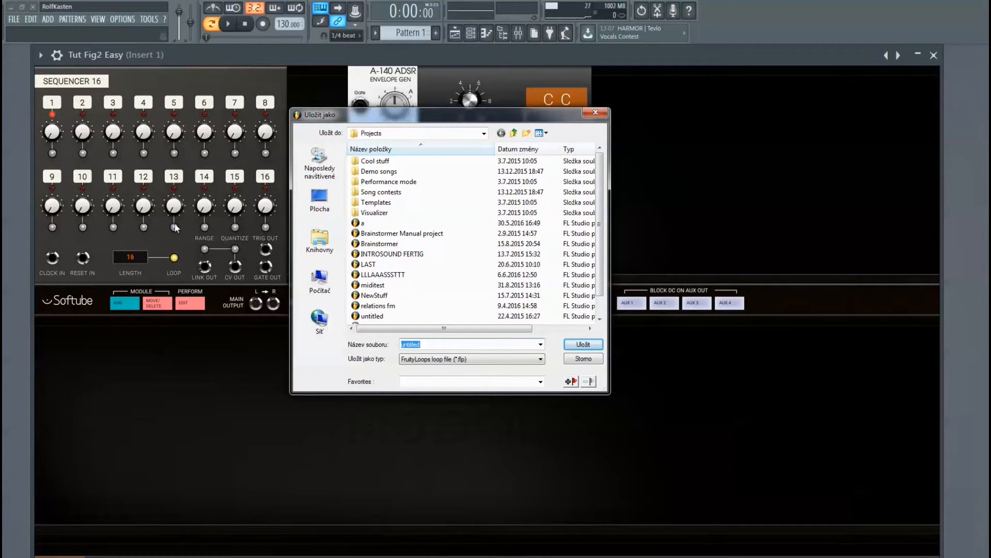
type("DEMO")
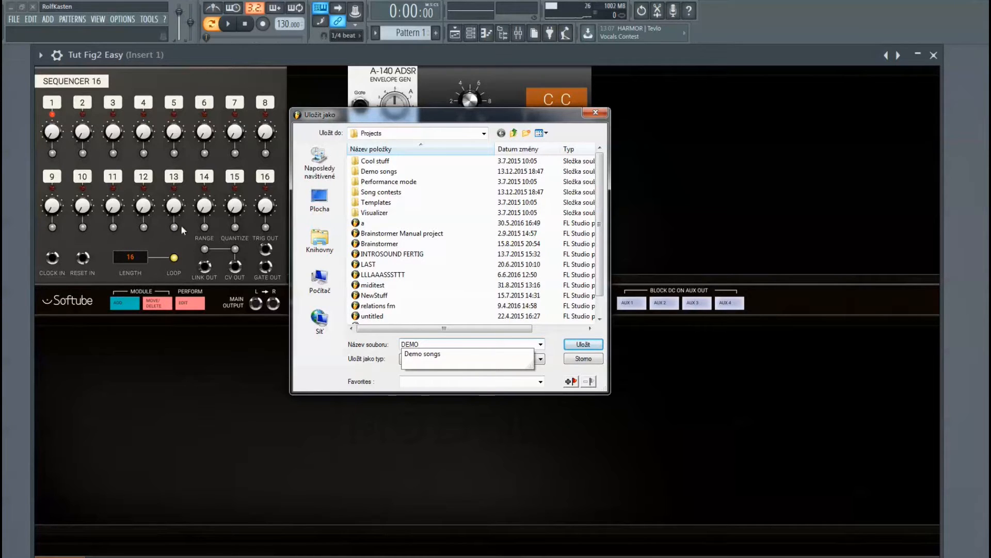
left_click(580, 345)
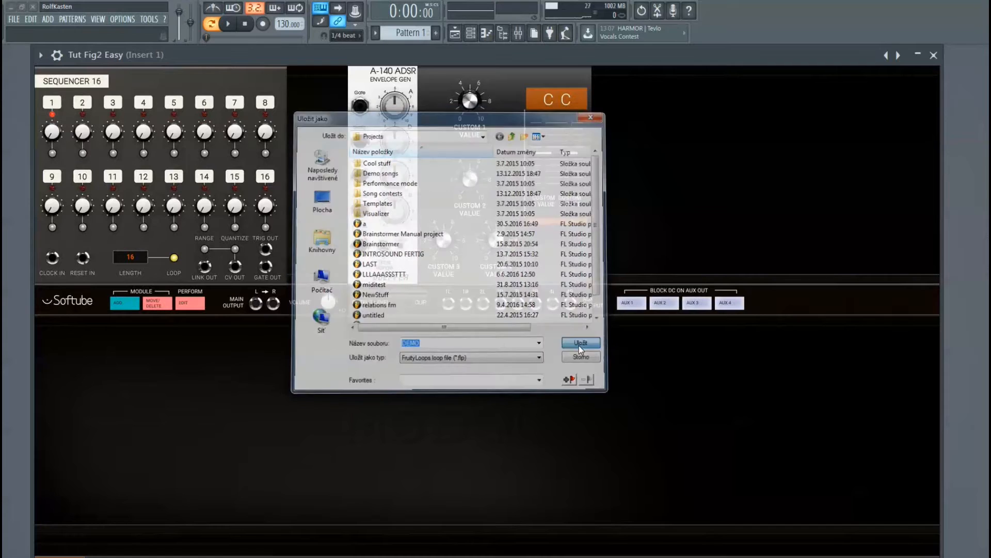
Step: Close the synth window, restart FL Studio and reopen the DEMO.flp project
left_click(934, 56)
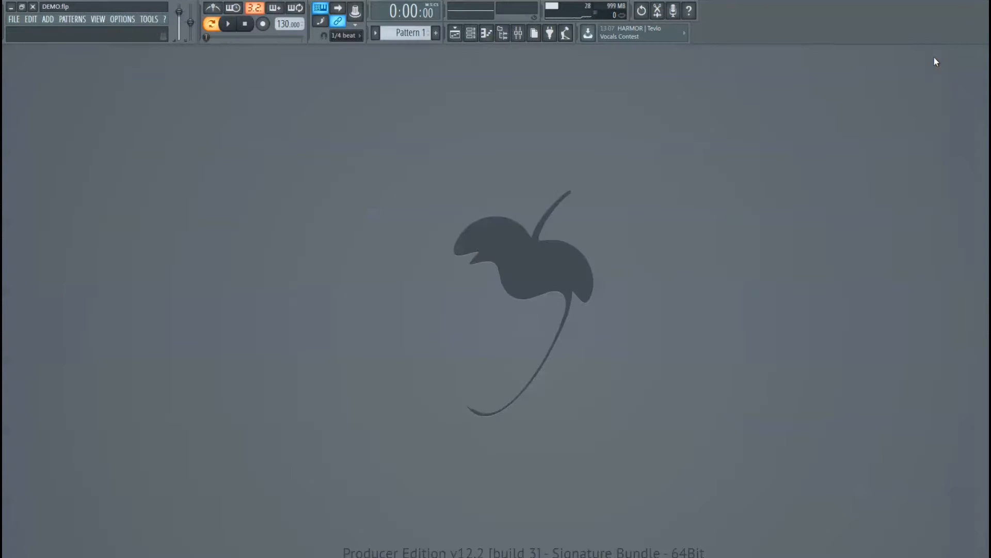
left_click(37, 9)
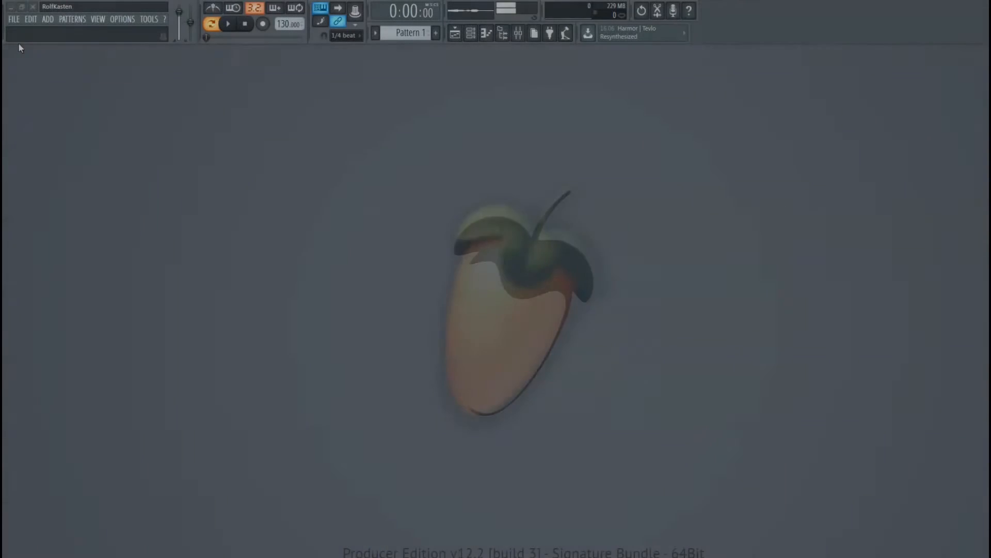
left_click(18, 20)
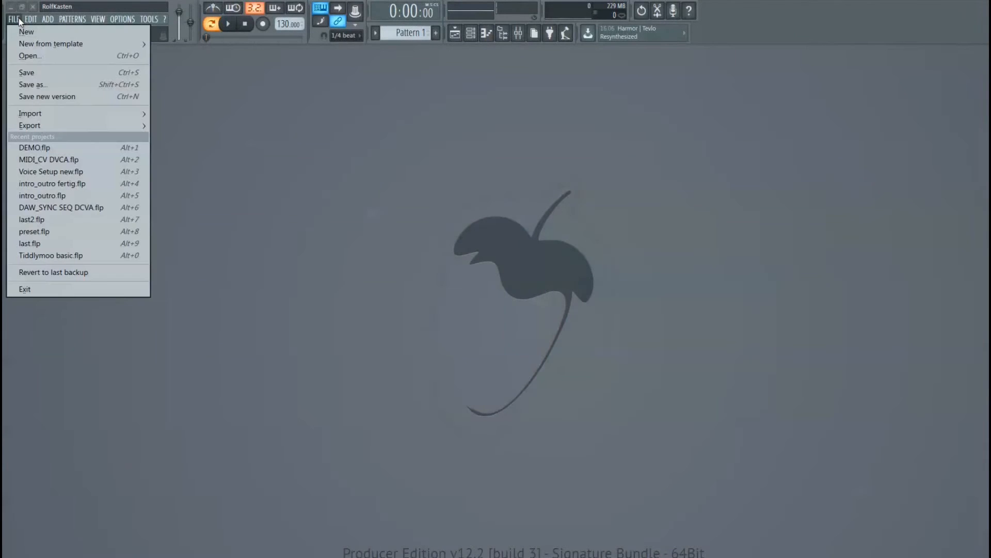
left_click(50, 147)
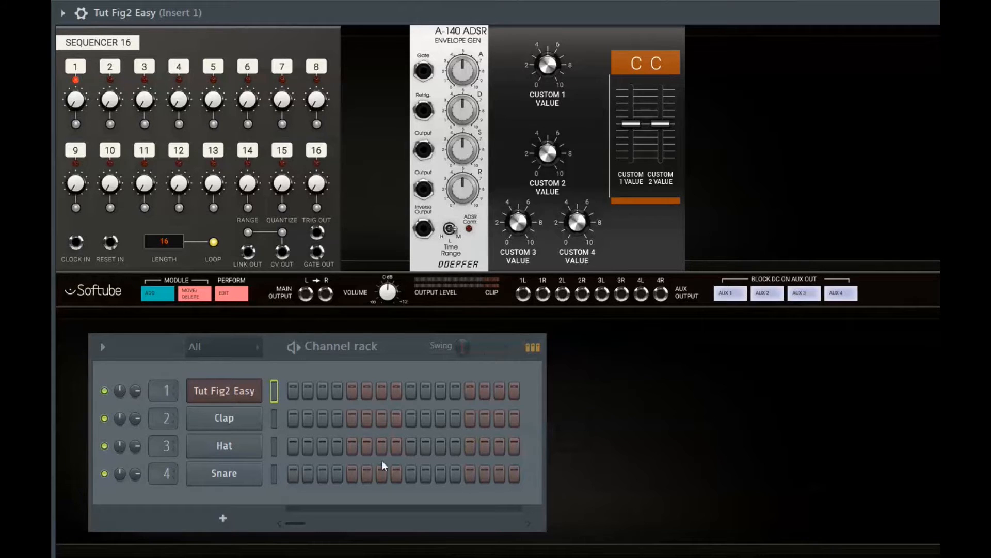
Step: Delete the Tut Fig2 Easy channel from the channel rack
right_click(238, 392)
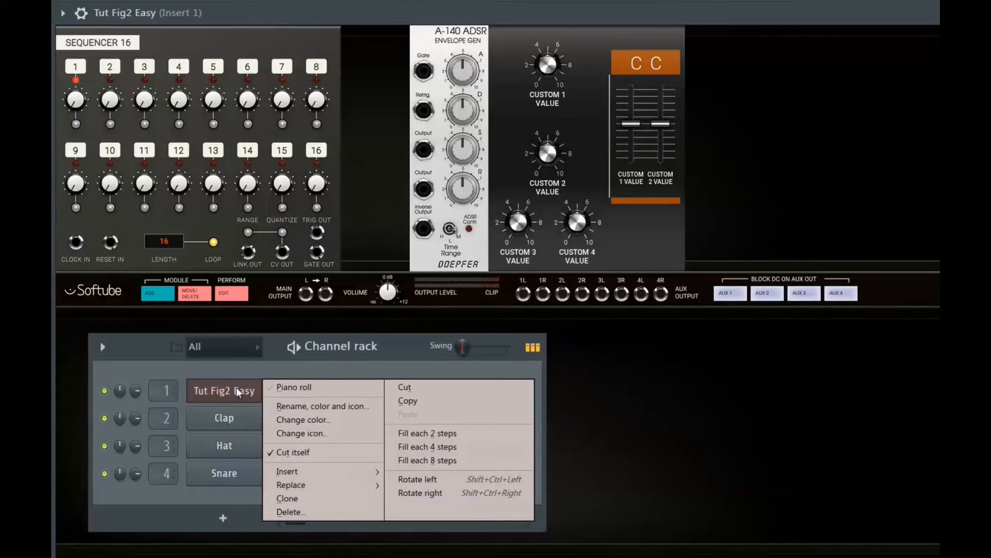
left_click(298, 513)
left_click(686, 319)
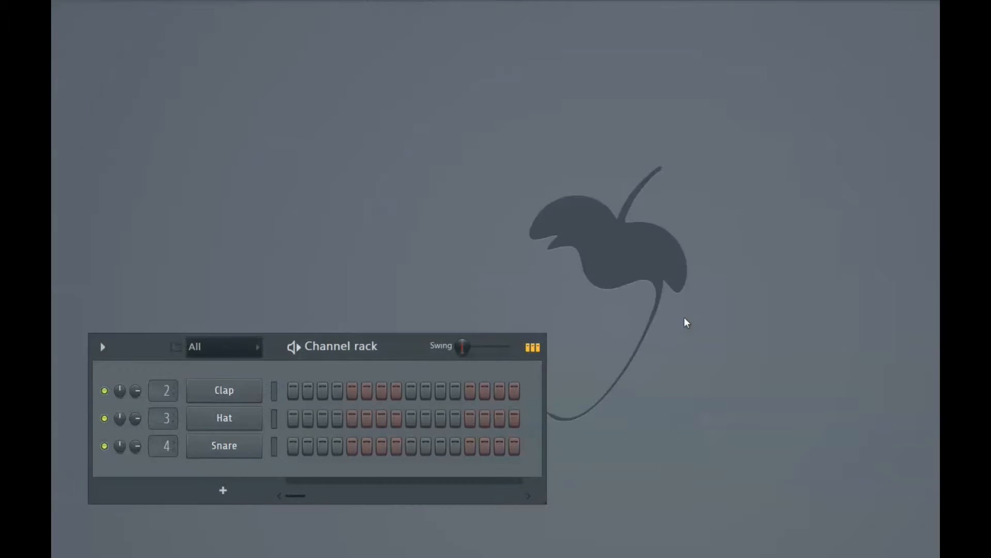
Step: Replace the Clap channel's instrument with Modular [64bit]
right_click(225, 390)
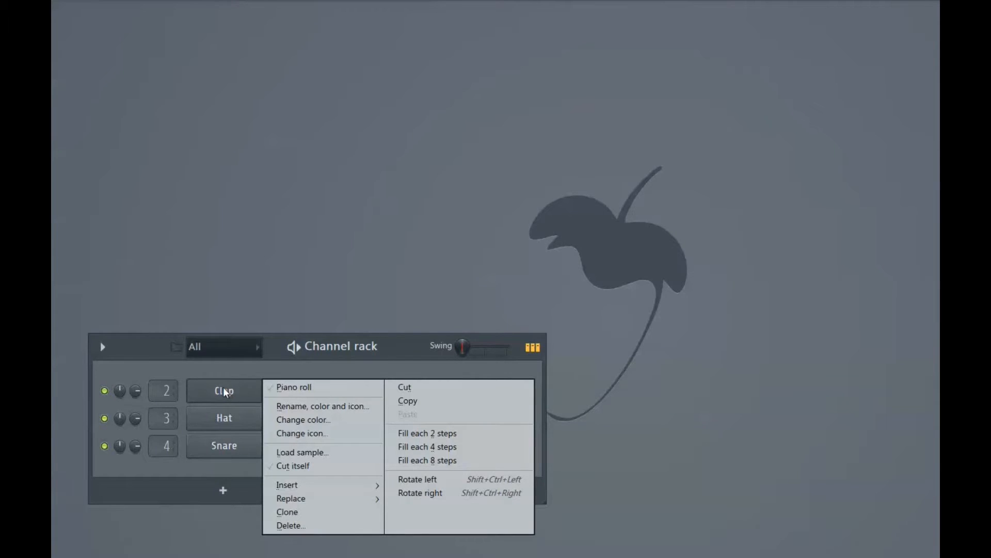
mouse_move(302, 499)
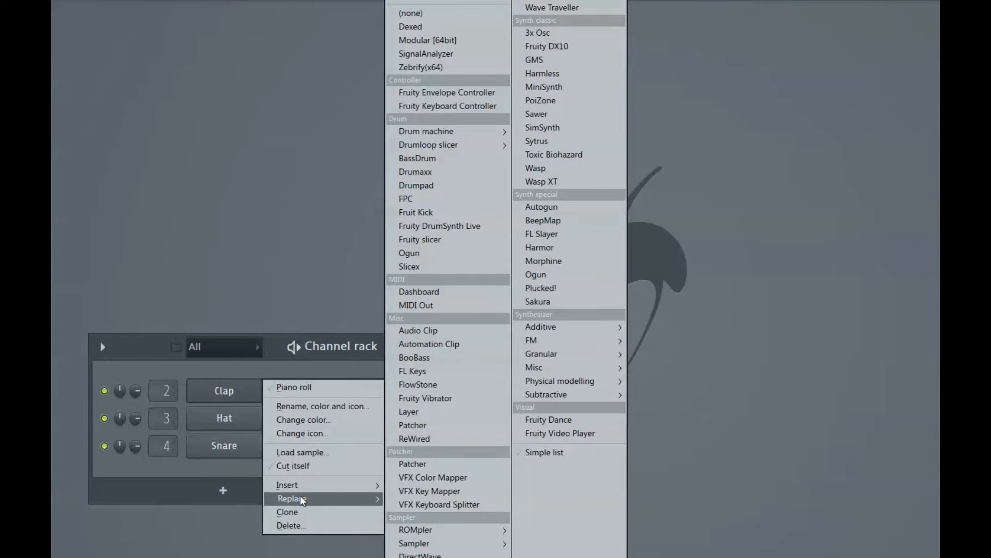
left_click(454, 39)
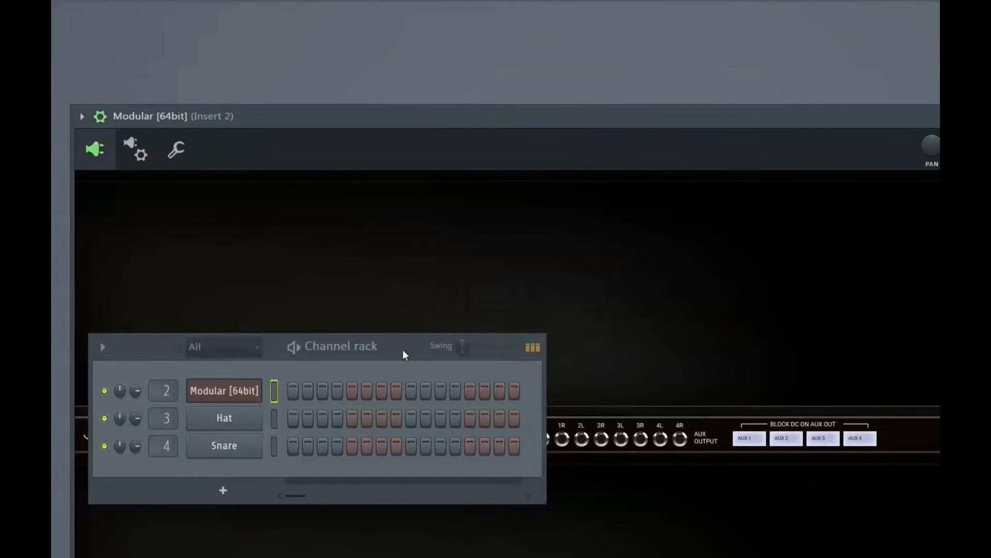
Step: Move the channel rack and the Modular [64bit] window clear of each other and hide the plugin's channel settings bar
left_click_drag(404, 351, 52, 73)
left_click_drag(336, 116, 336, 30)
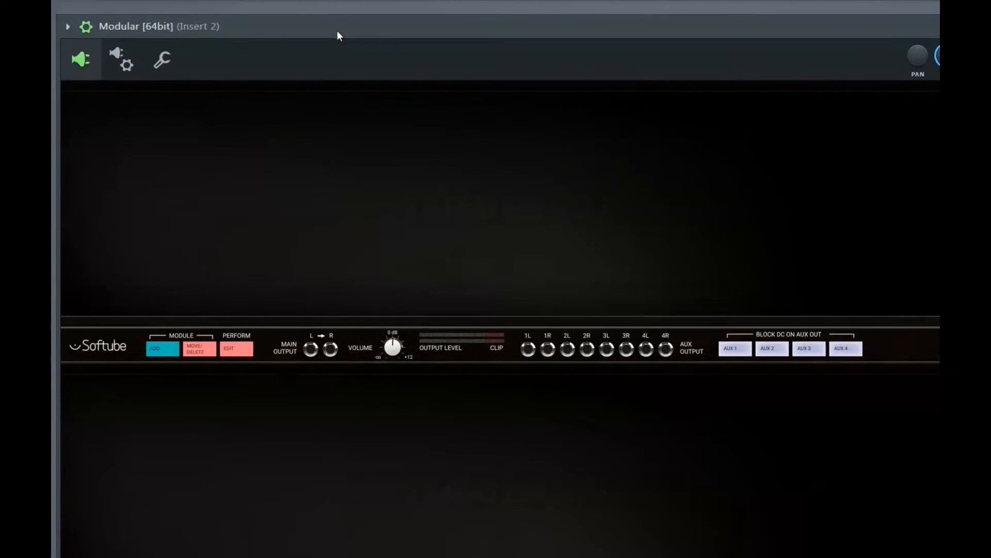
left_click(92, 28)
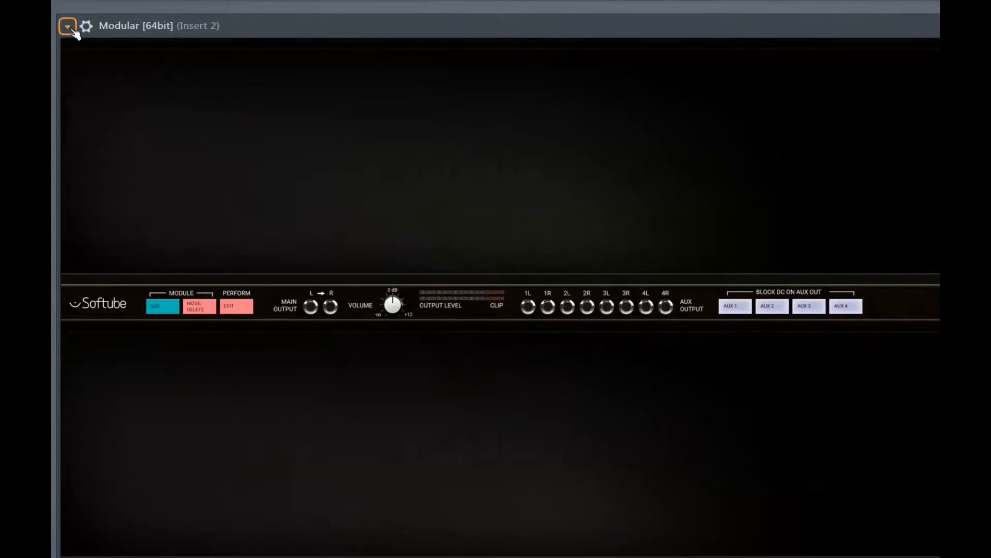
Step: Load the Bass Classic Hoover Mono preset into the new Modular instance, and switch it to Tut Fig2 Easy
left_click(68, 26)
mouse_move(80, 66)
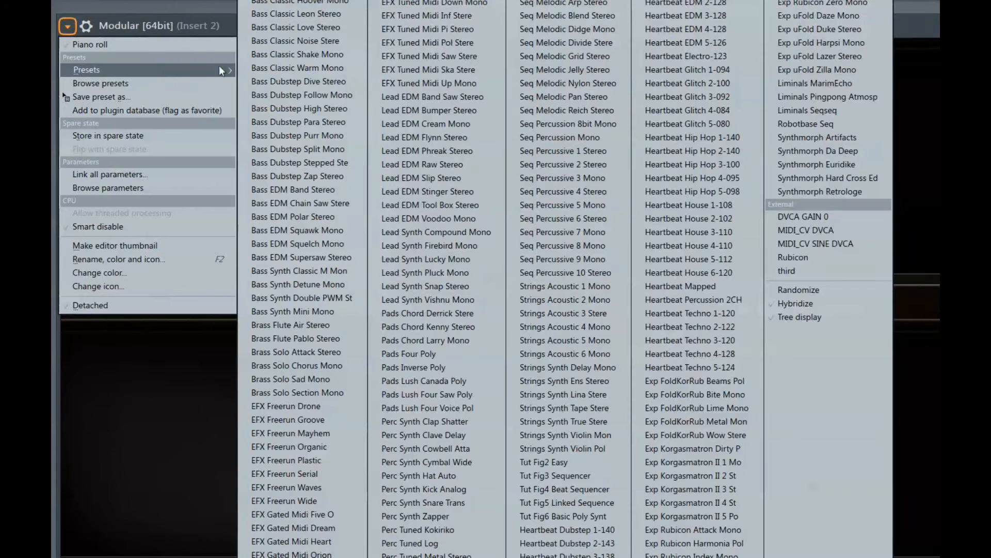
left_click(301, 1)
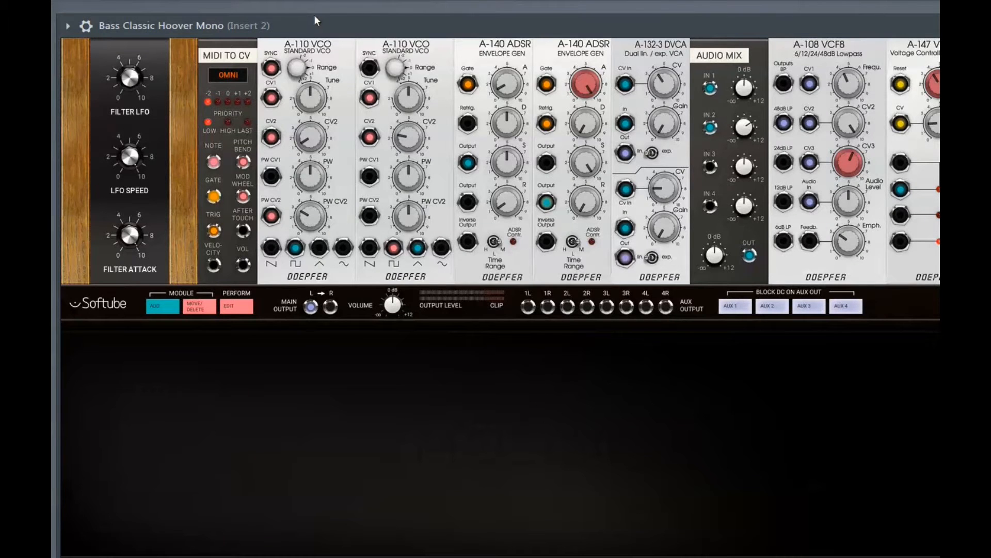
left_click(69, 25)
mouse_move(79, 66)
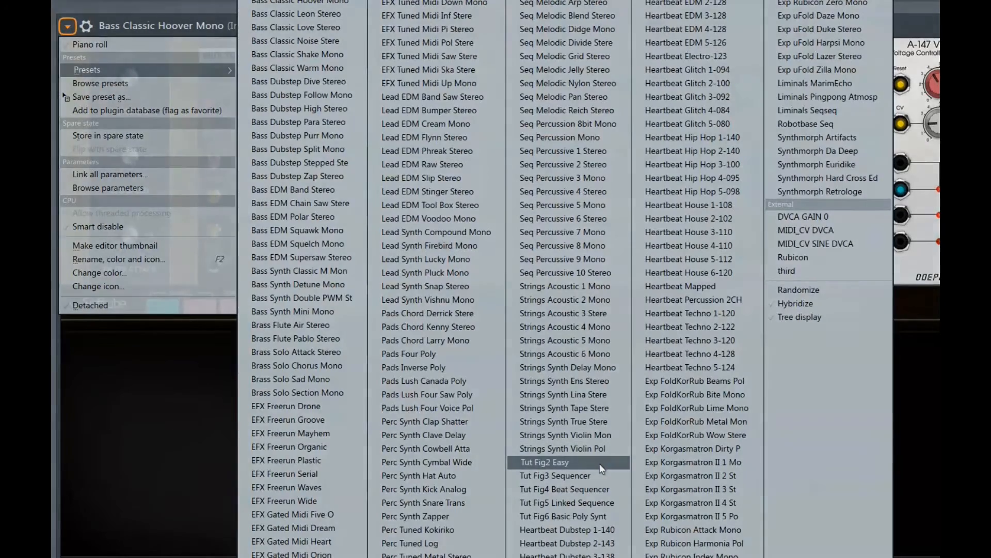
left_click(599, 463)
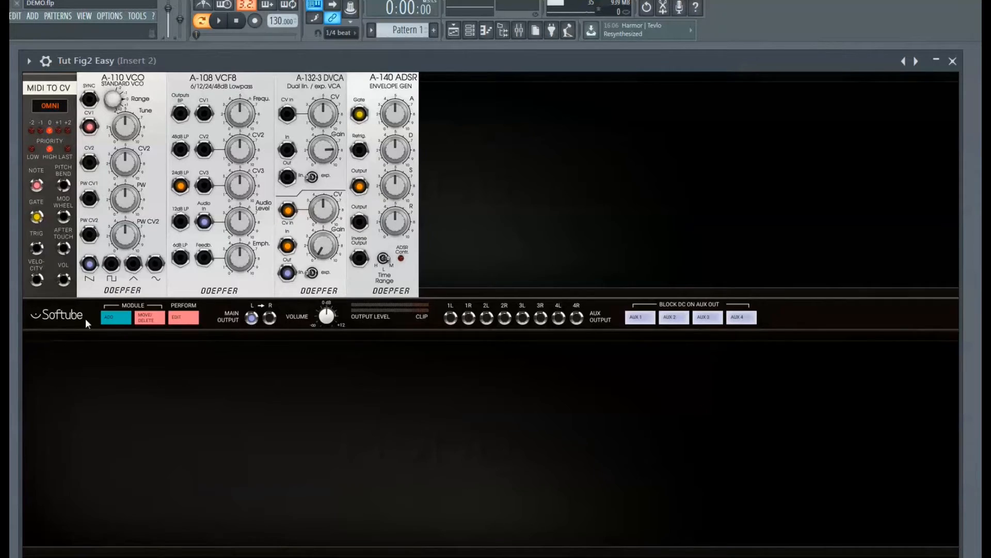
Step: Add a four-slider and a single-slider performance module to the rack, and save the patch as a preset named Demo_2
left_click(115, 318)
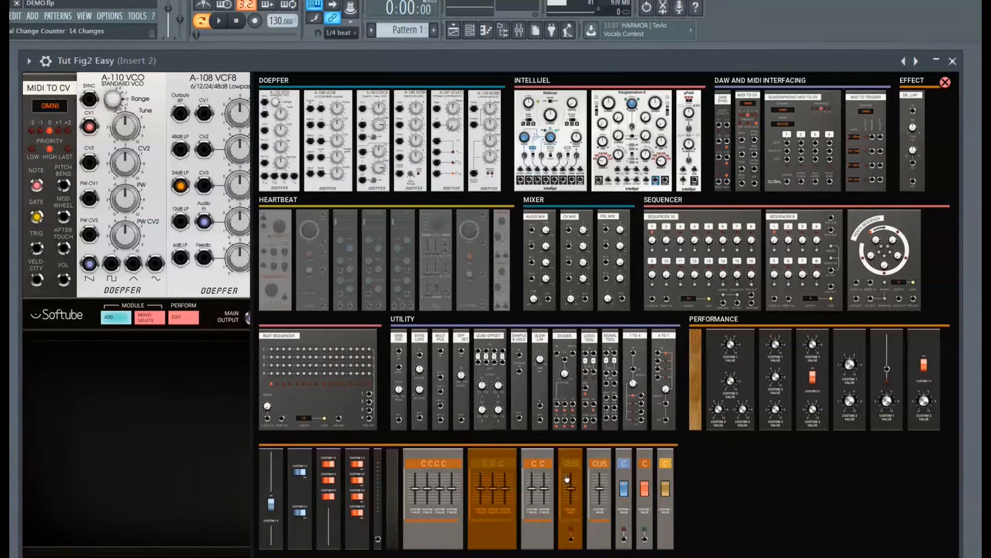
left_click(945, 83)
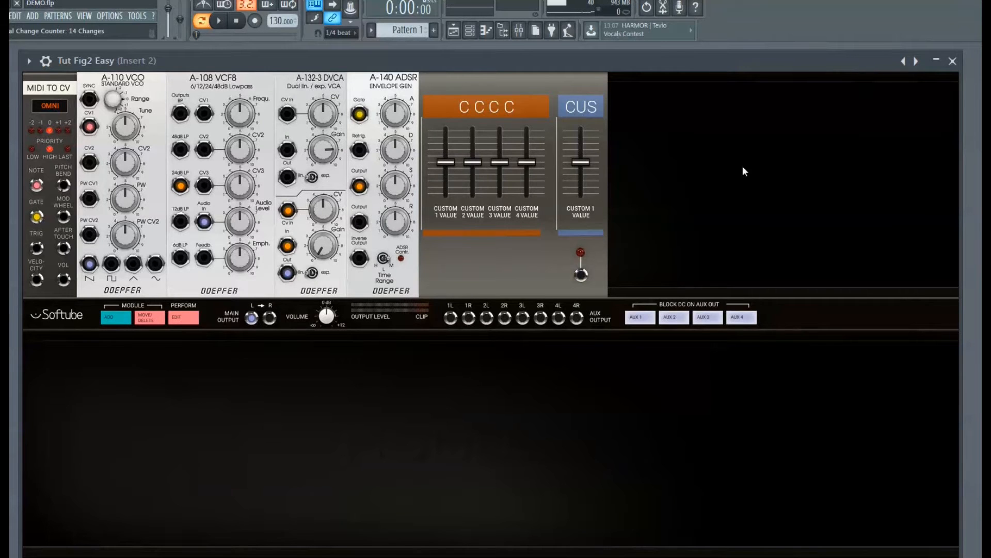
left_click(29, 61)
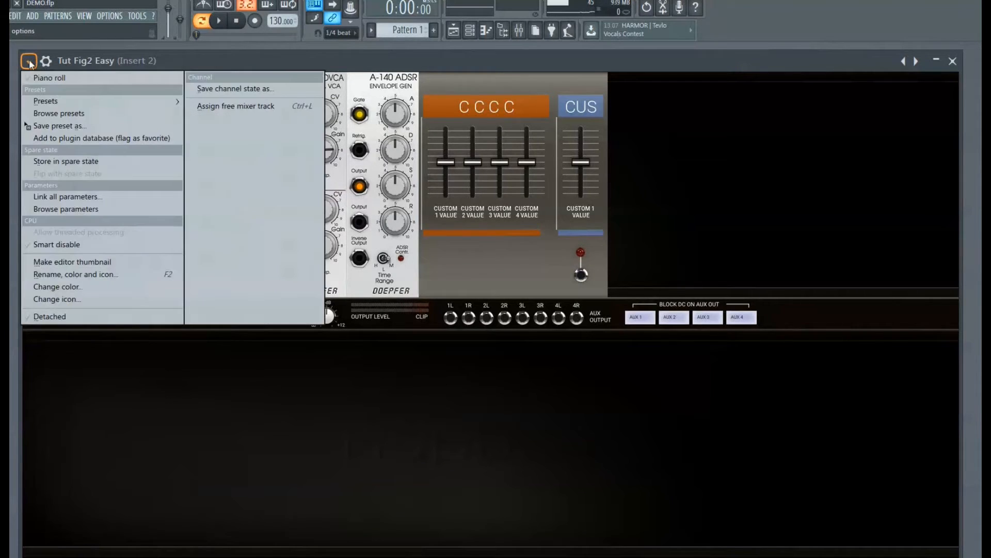
left_click(47, 126)
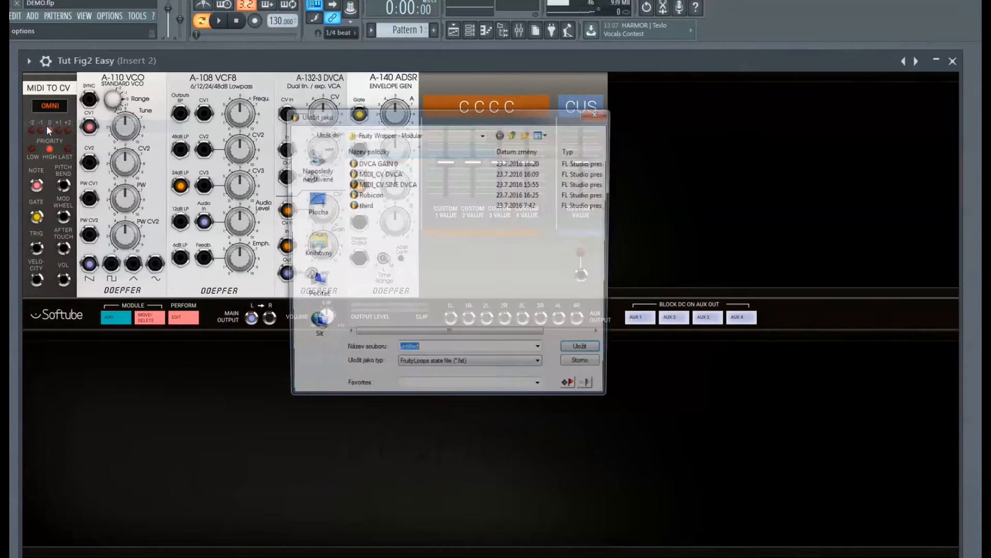
type("Demo_2")
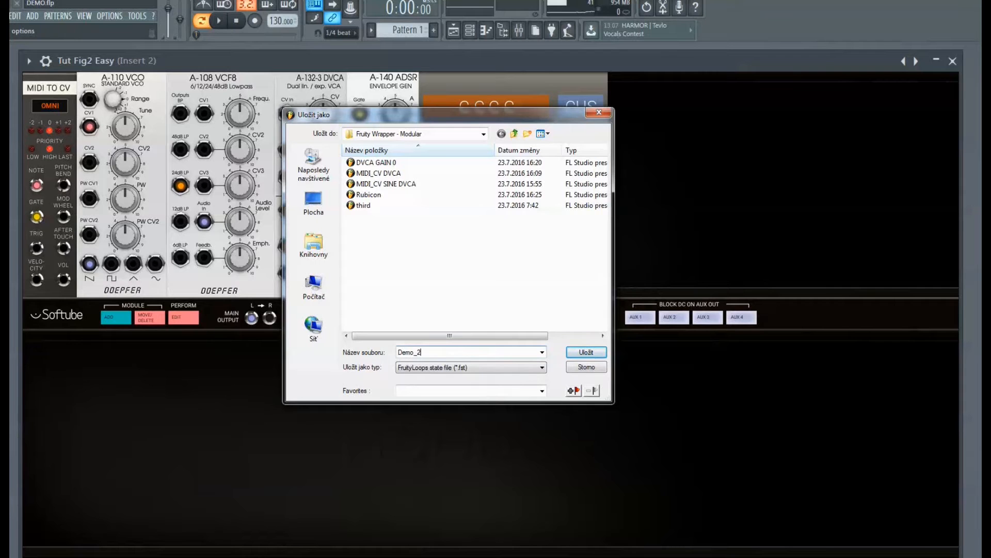
left_click(577, 353)
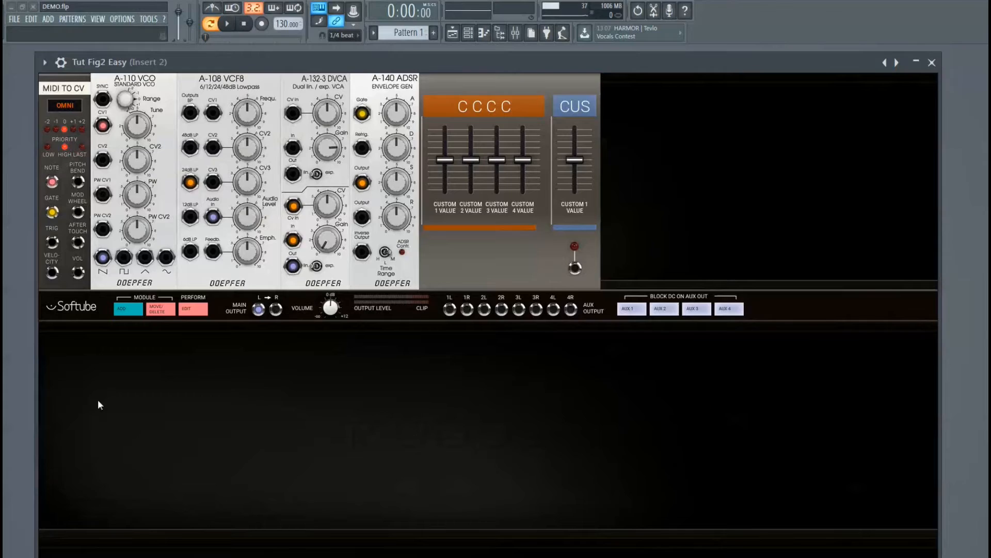
Step: Locate the saved Demo_2 preset in the plugin's preset list and among the browser's Fruity Wrapper - Modular generator presets
left_click(45, 63)
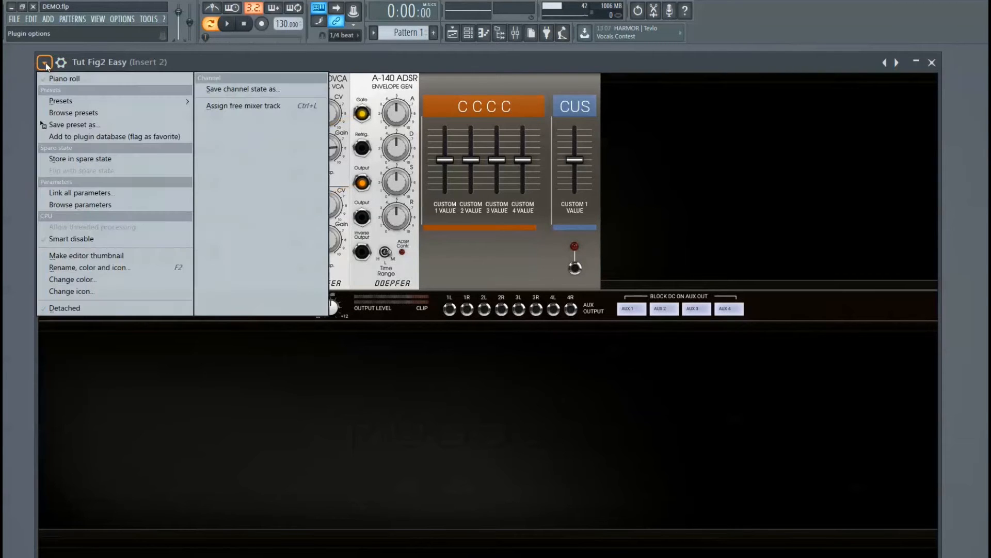
mouse_move(60, 101)
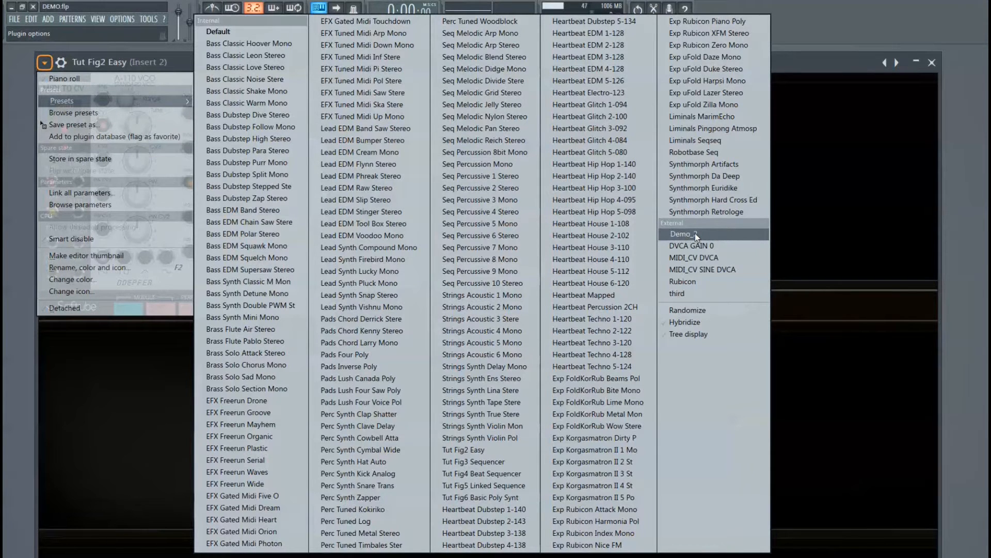
left_click(150, 360)
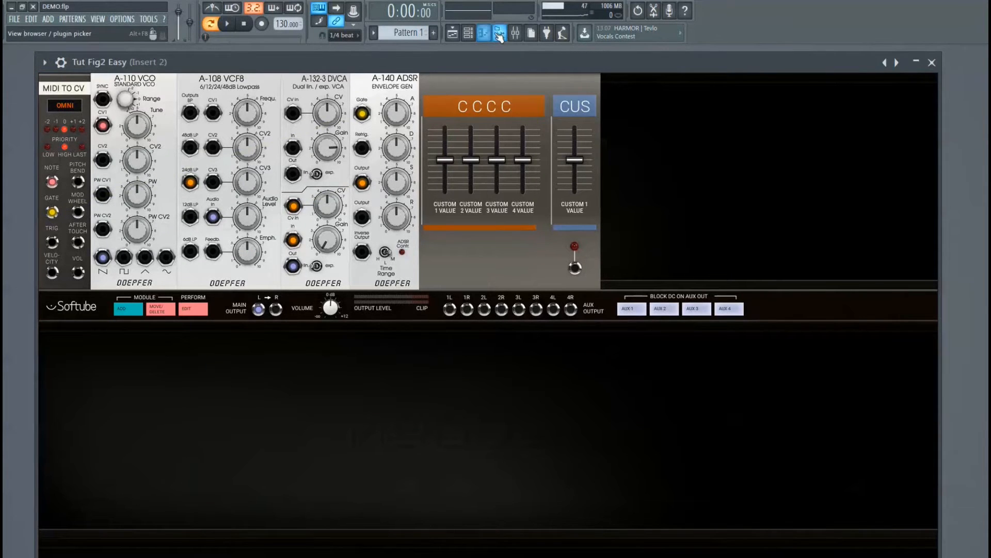
left_click(499, 34)
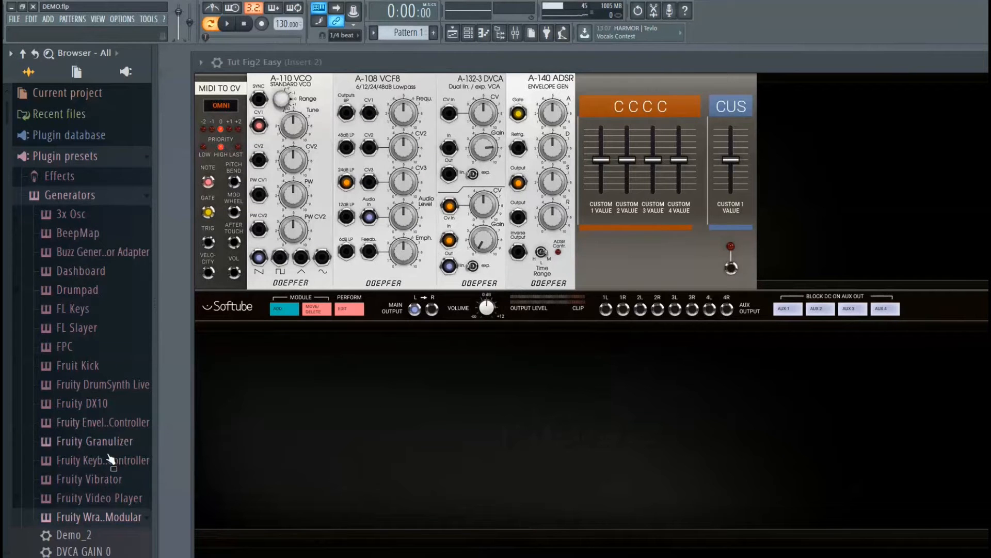
left_click(115, 516)
left_click(115, 516)
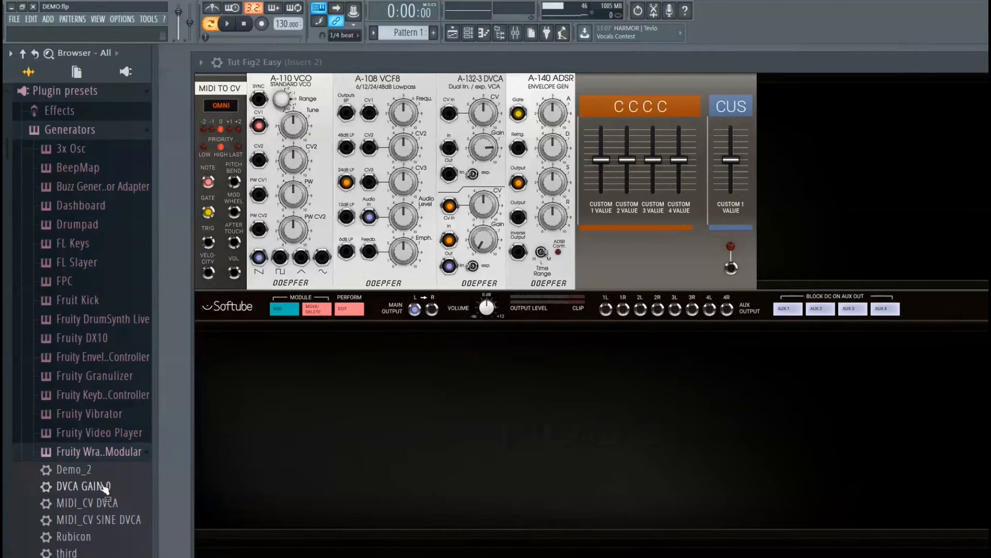
mouse_move(91, 470)
left_mouse_down()
mouse_move(111, 421)
mouse_move(104, 192)
mouse_move(73, 94)
mouse_move(62, 150)
mouse_move(82, 403)
mouse_move(101, 457)
left_mouse_up()
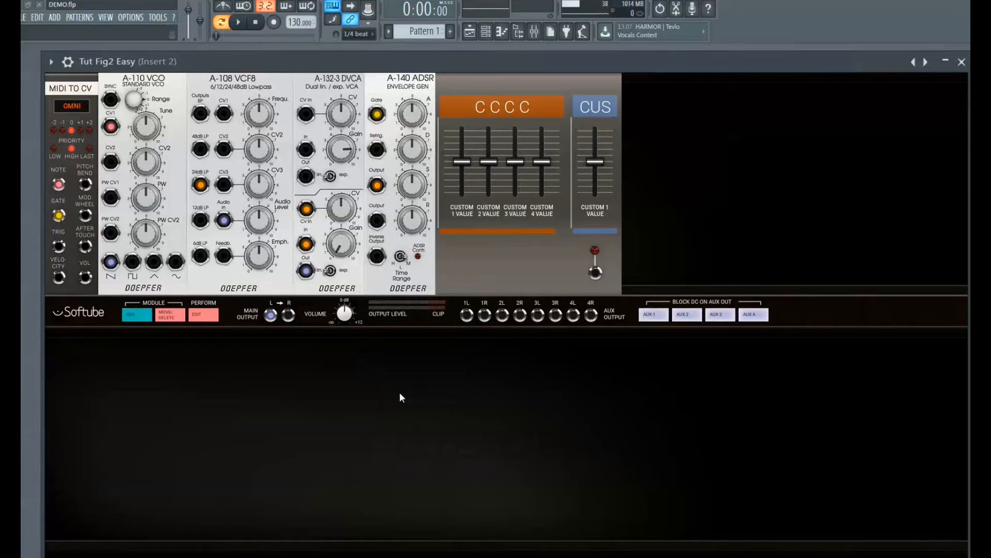
Step: Load the Heartbeat House 3-110 preset, and switch the plugin to the saved Demo_2 preset
left_click(50, 62)
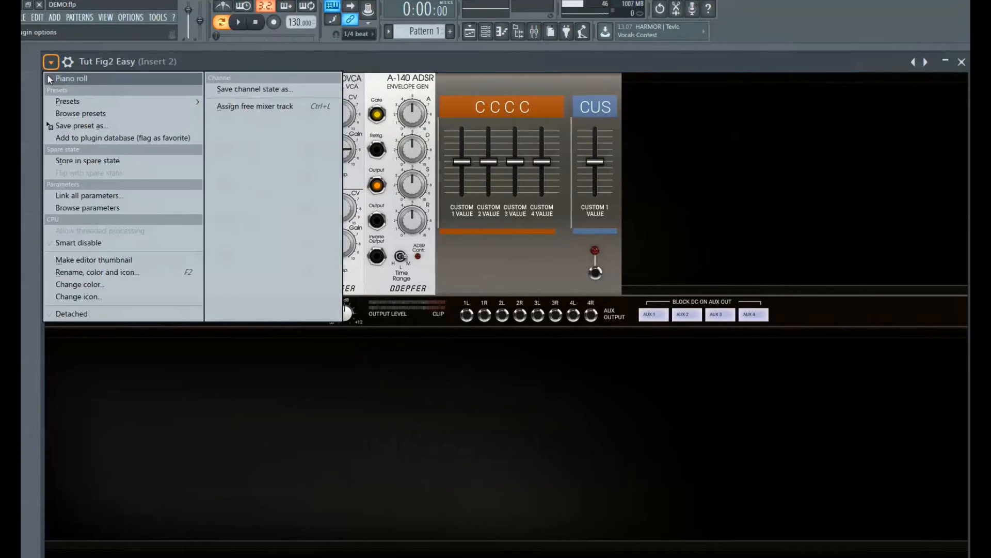
mouse_move(65, 102)
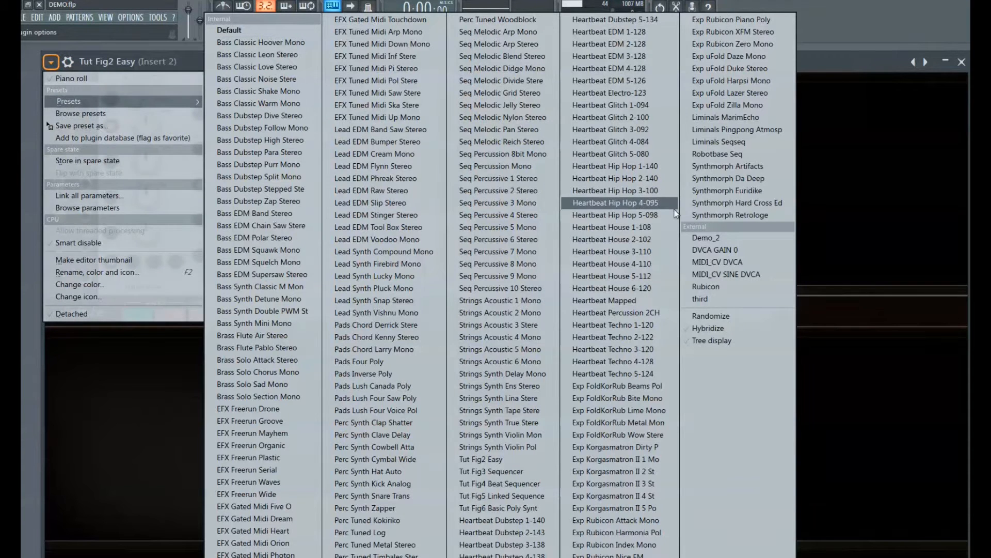
left_click(614, 252)
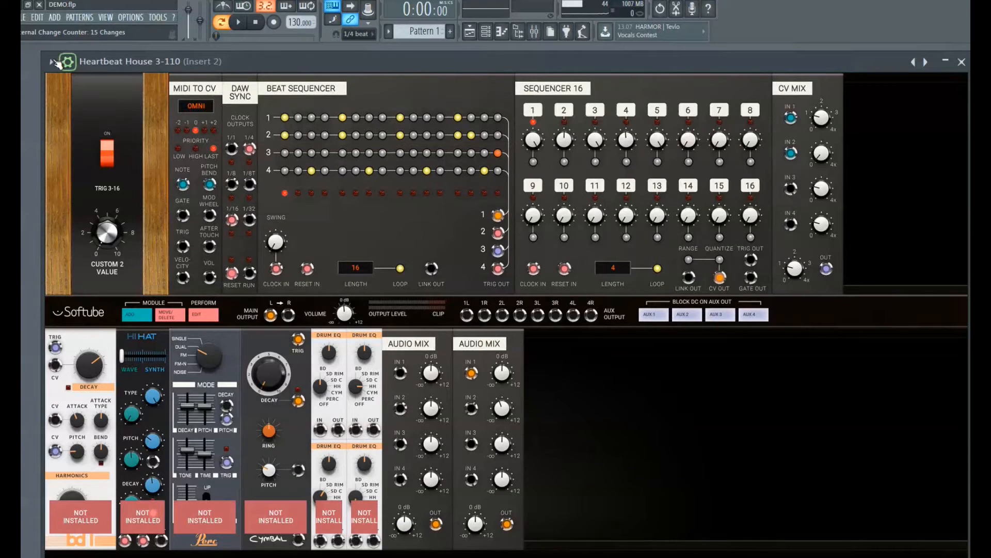
left_click(51, 62)
mouse_move(69, 101)
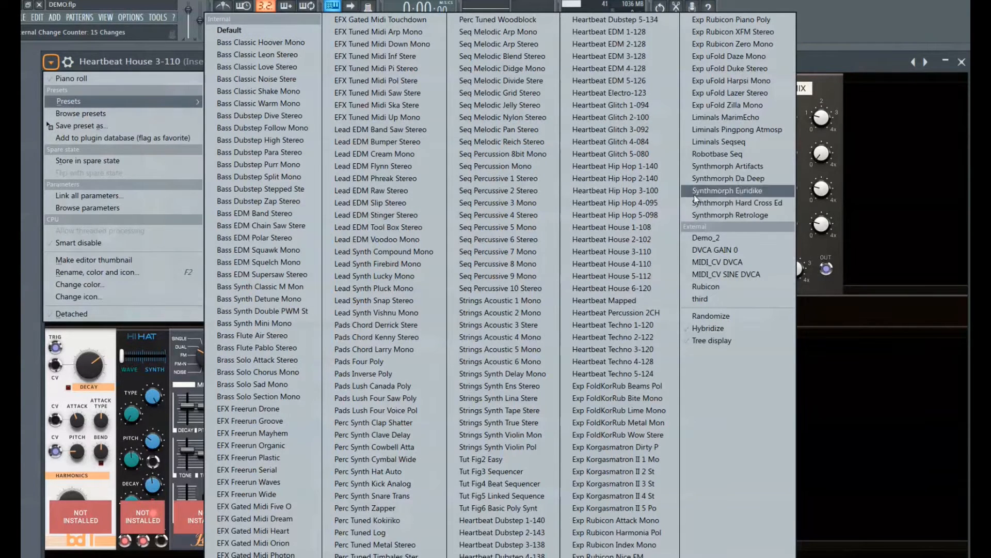
left_click(719, 240)
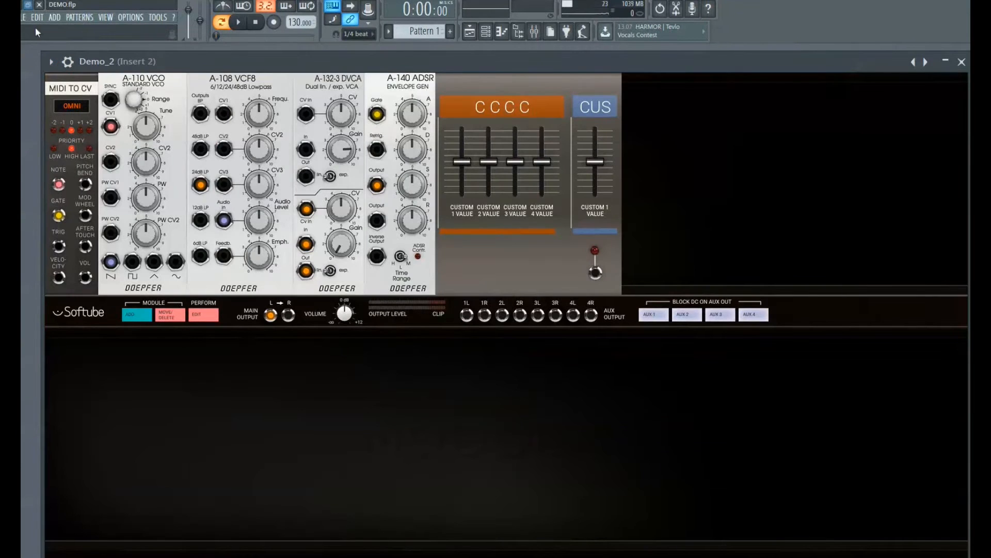
Step: Load the Bass Classic Noise Stere preset, and switch the plugin back to Tut Fig2 Easy
left_click(56, 63)
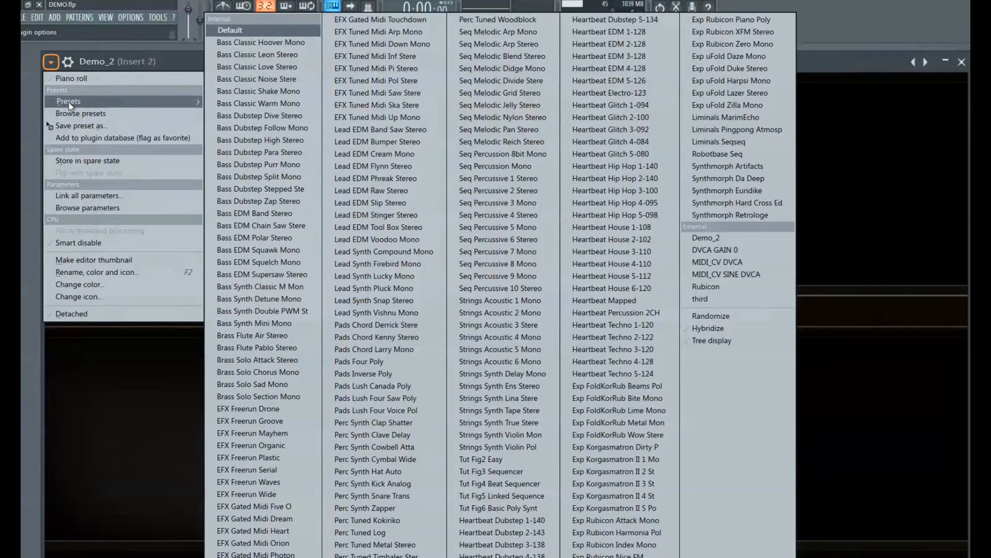
left_click(226, 79)
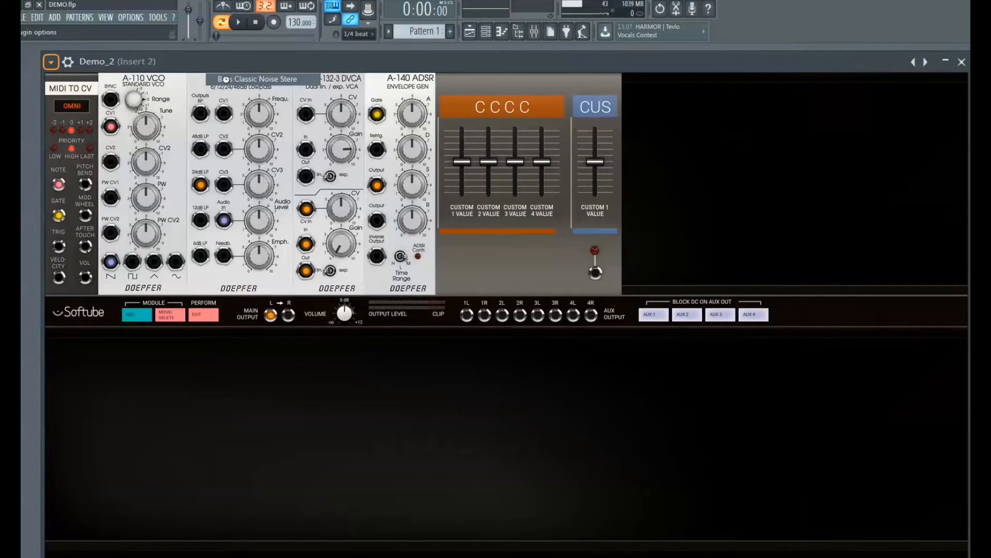
left_click(50, 63)
mouse_move(68, 101)
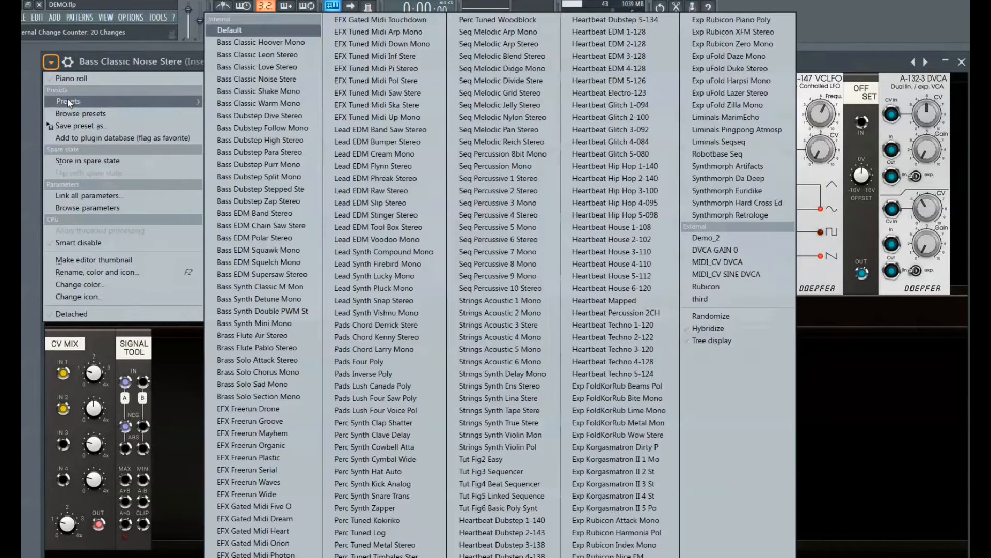
left_click(526, 459)
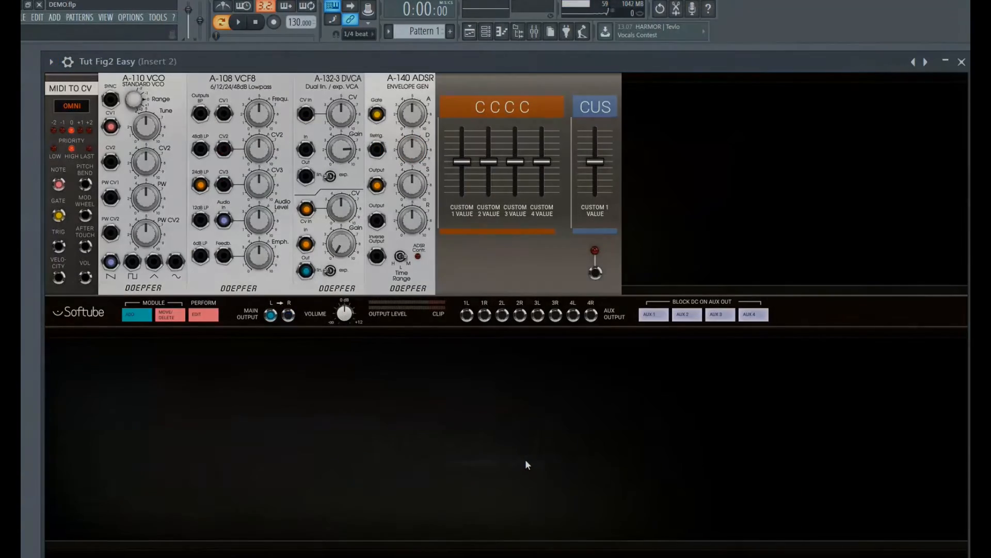
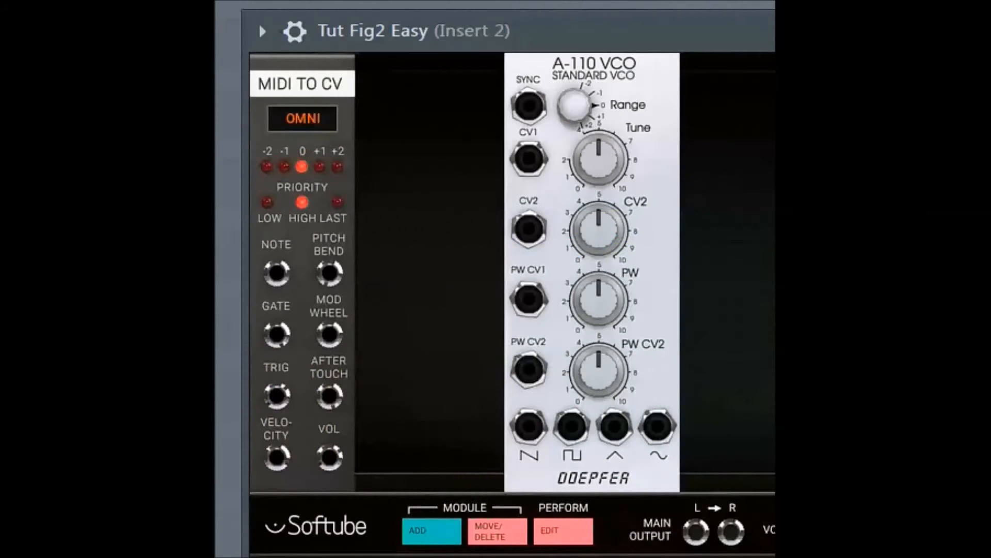
Step: Patch MIDI to CV Note into the VCO's CV1, the VCO's sawtooth into Main Output L, and Gate into the VCO's CV2
left_click_drag(278, 274, 530, 166)
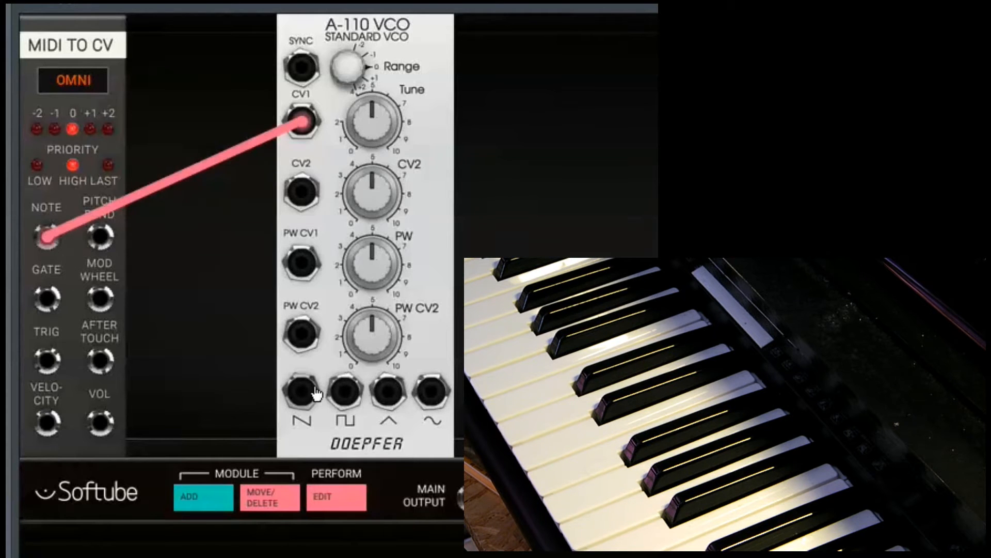
left_click_drag(315, 399, 471, 505)
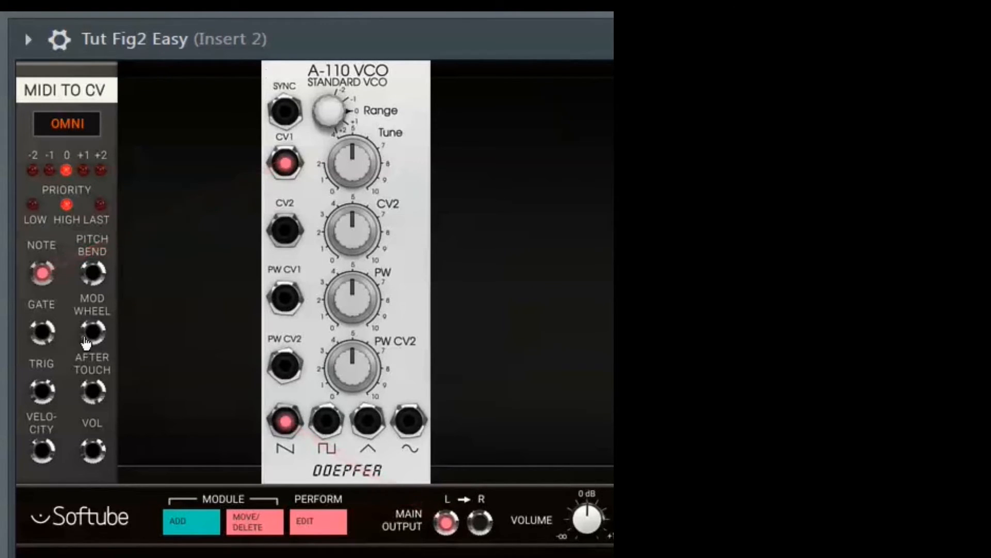
left_click_drag(42, 332, 285, 230)
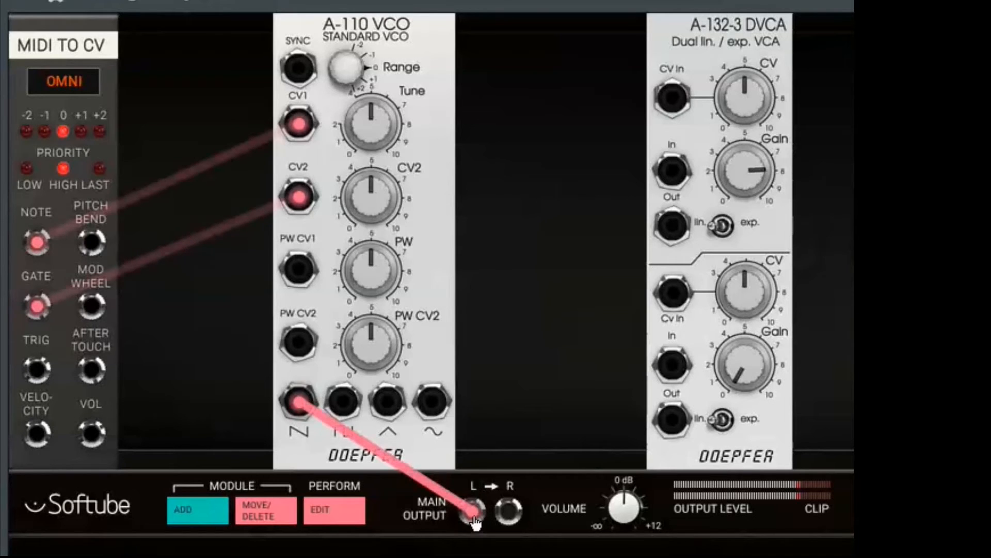
Step: Reroute the VCO's sawtooth through the DVCA's lower channel to Main Output L, and move the Gate cable to that channel's CV In
left_click_drag(472, 511, 526, 370)
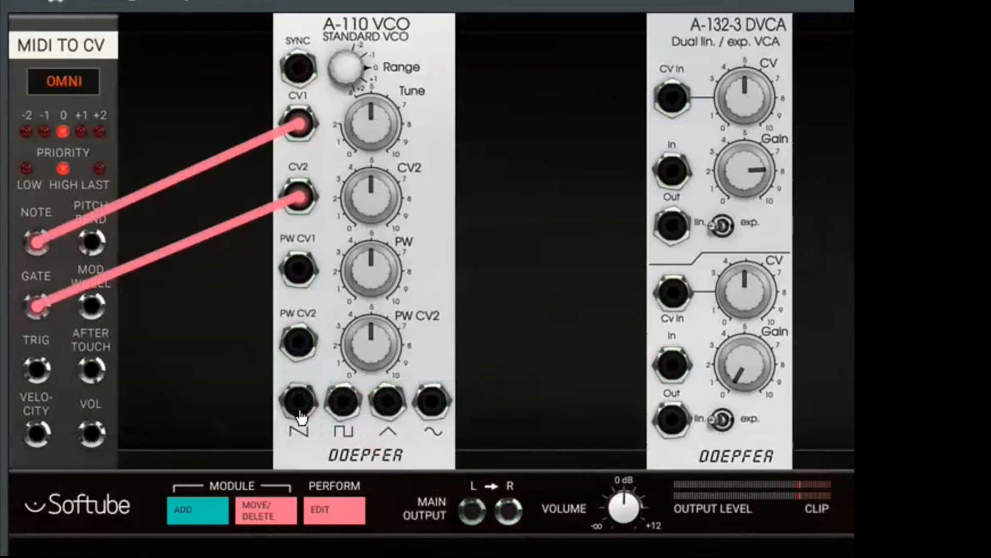
left_click_drag(302, 416, 676, 370)
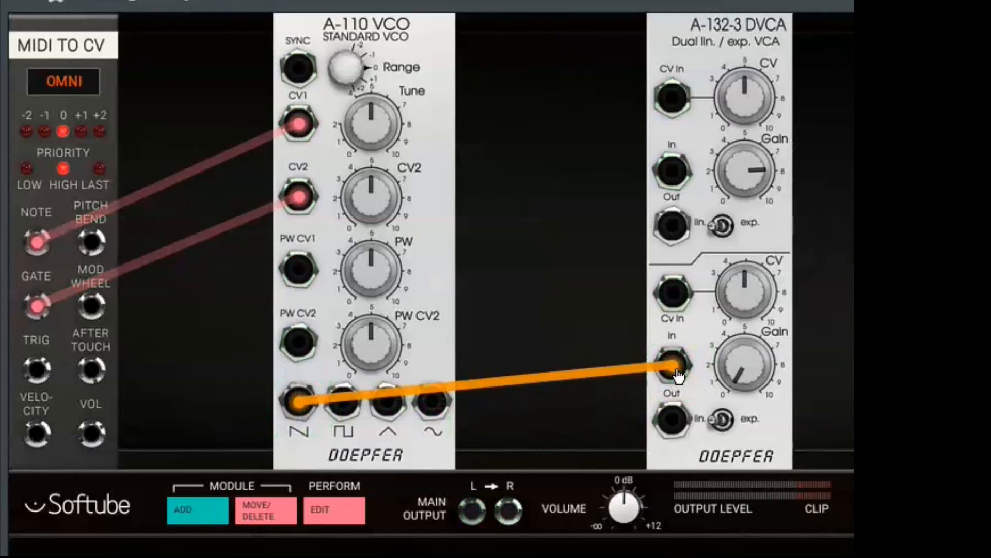
left_click_drag(670, 427, 472, 521)
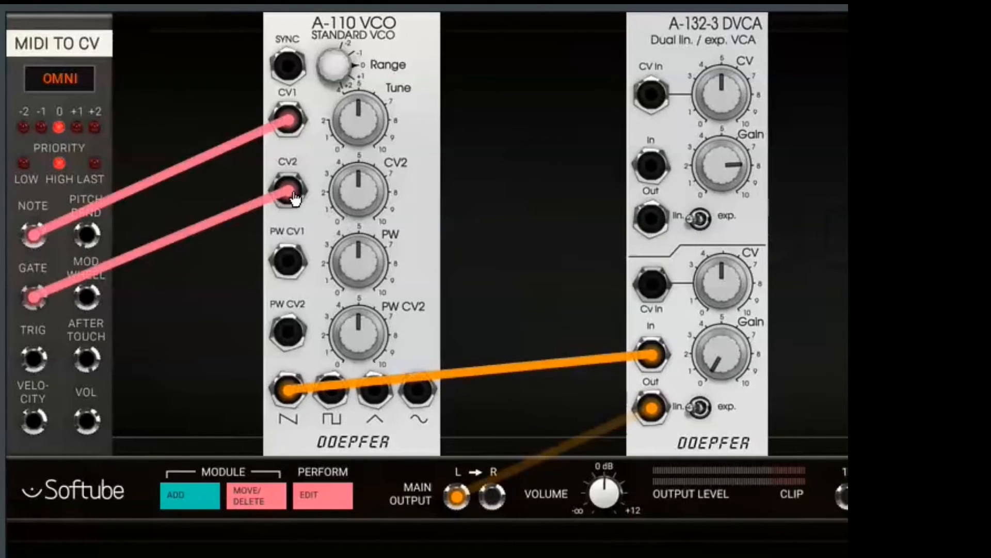
left_click_drag(293, 198, 652, 294)
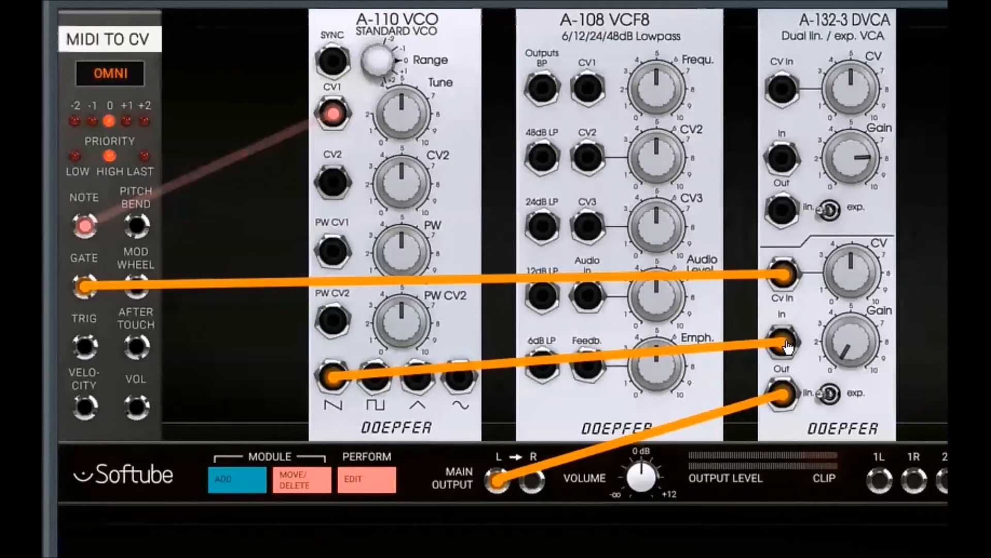
Step: Route the VCO's sawtooth into the VCF8's Audio In and its 24dB LP output into the DVCA's lower In, and adjust the filter frequency
left_click_drag(785, 345, 587, 305)
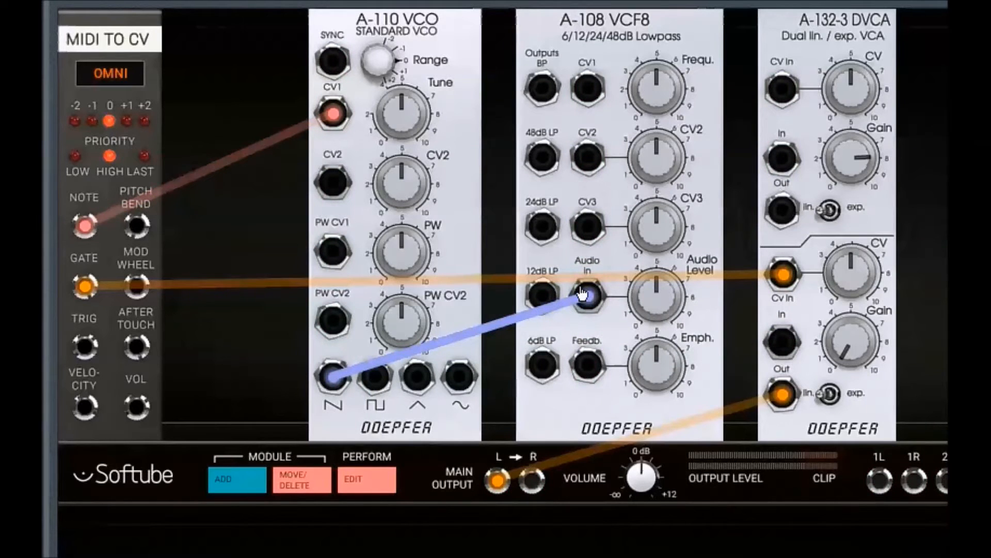
left_click_drag(543, 228, 790, 350)
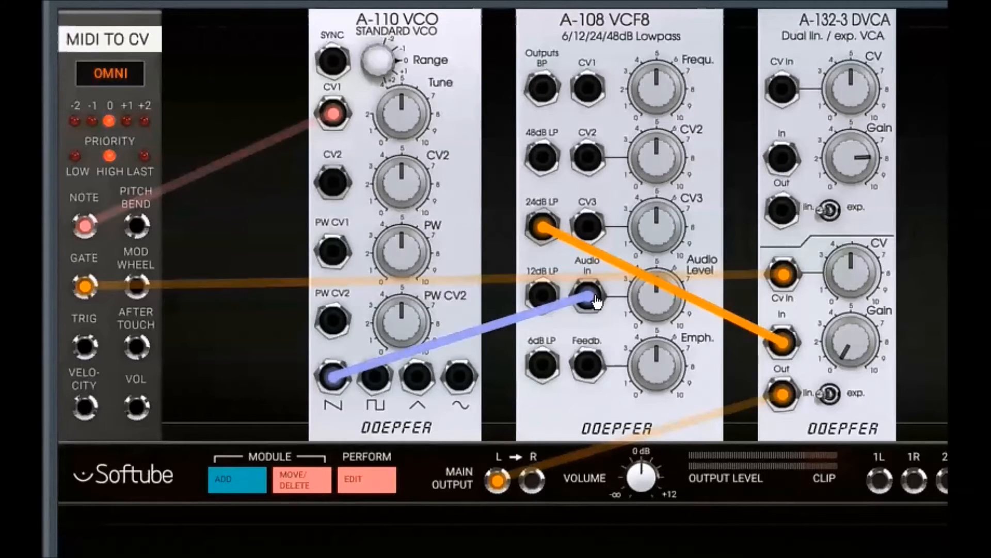
left_click_drag(654, 92, 678, 62)
mouse_move(675, 108)
left_mouse_down()
mouse_move(675, 132)
mouse_move(671, 79)
mouse_move(671, 133)
mouse_move(665, 99)
left_mouse_up()
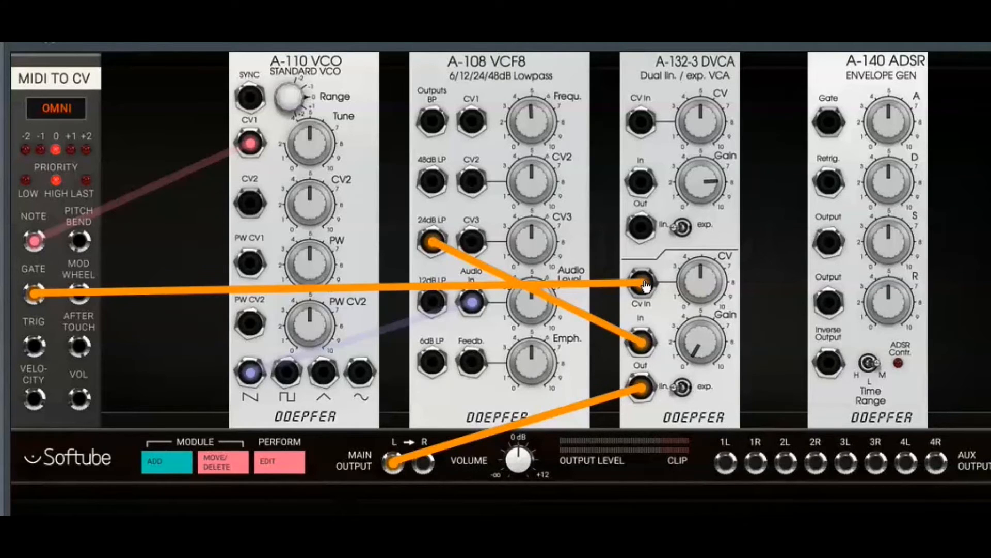
Step: Patch Gate into the ADSR's Gate and the ADSR's Output into the DVCA's lower CV In, and turn attack and sustain down to minimum
left_click_drag(645, 283, 834, 130)
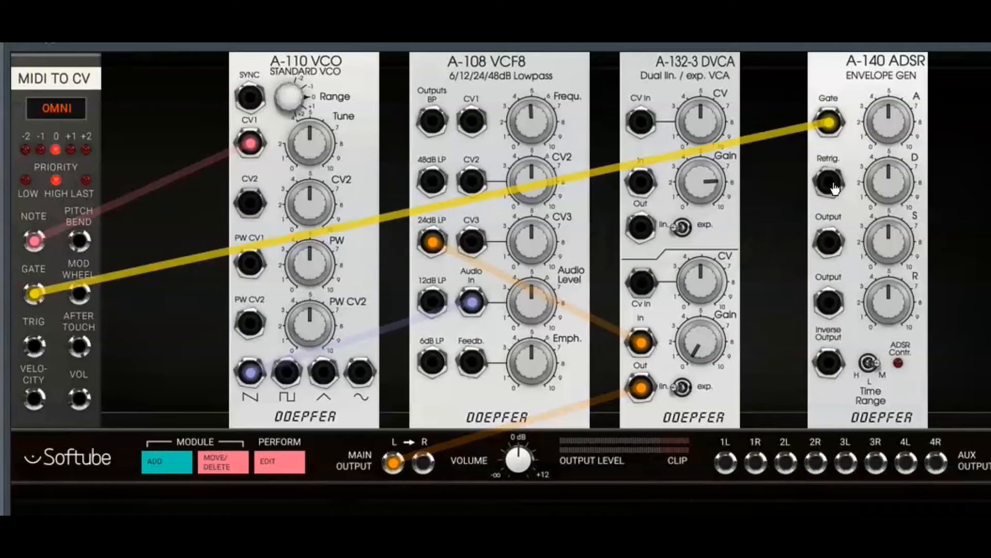
left_click_drag(830, 251, 643, 289)
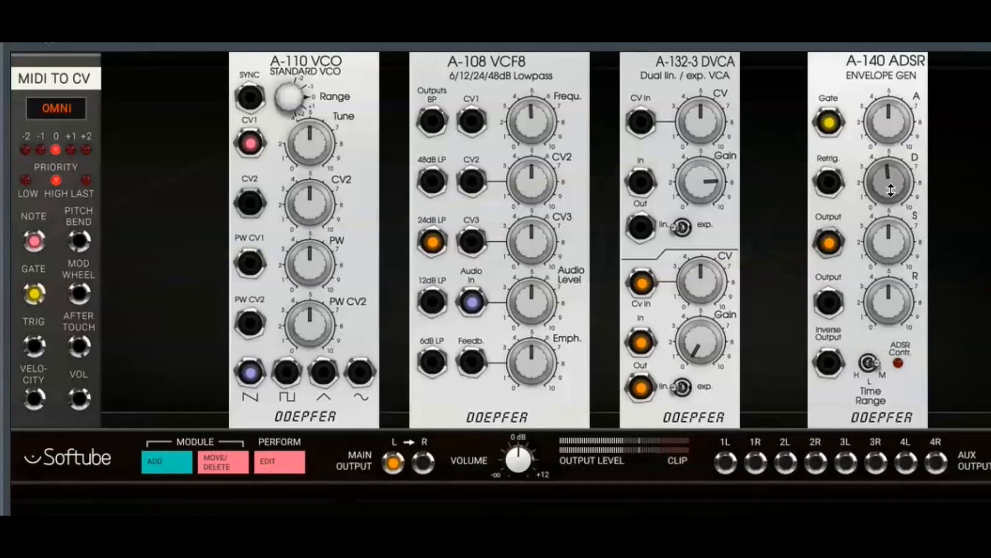
left_click_drag(887, 208, 882, 297)
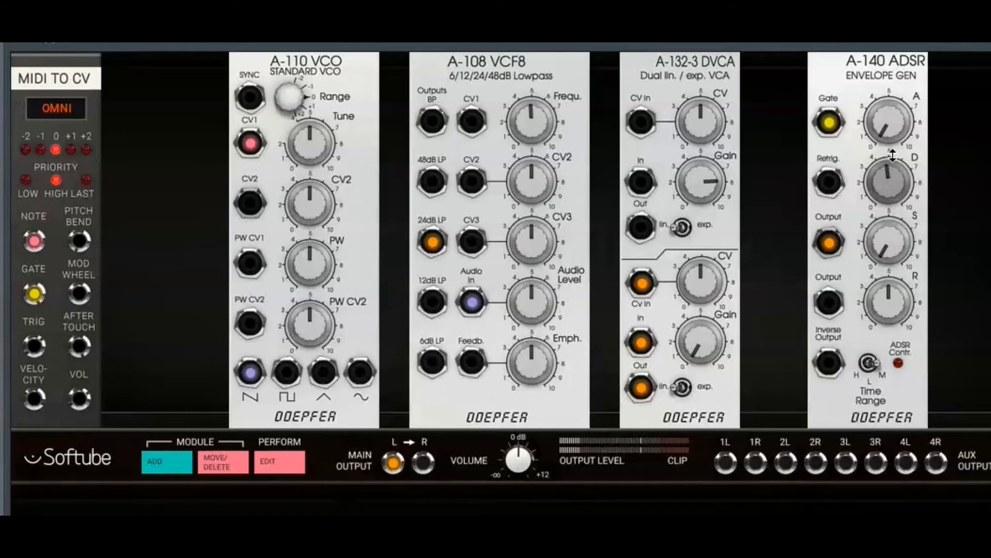
Step: Adjust the ADSR's decay and turn its sustain up close to maximum
left_click_drag(891, 136, 898, 31)
left_click_drag(894, 239, 912, 71)
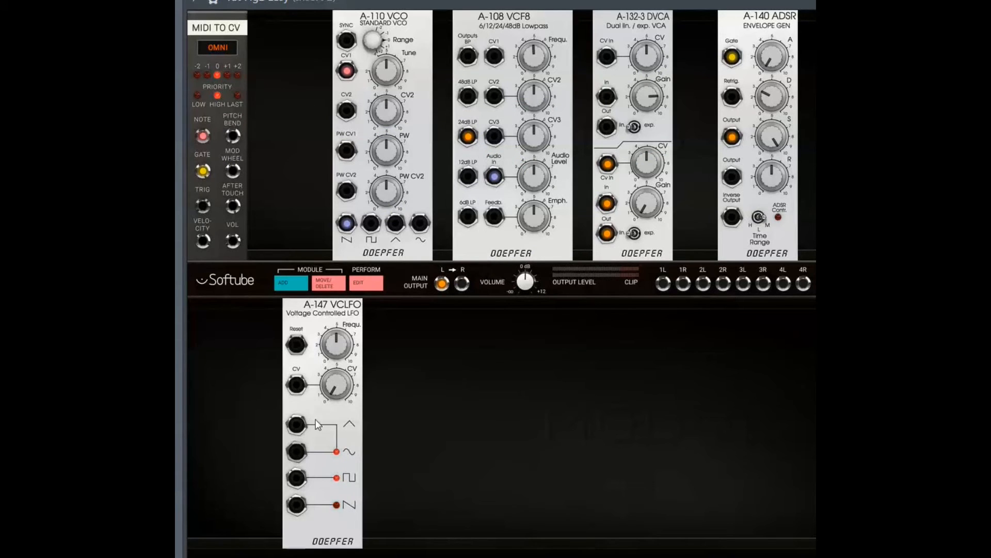
Step: Patch the VCLFO's sine output into the VCO's CV1, and compare the sound with Trig connected to and disconnected from the VCLFO's Reset
mouse_move(296, 454)
left_mouse_down()
mouse_move(347, 239)
mouse_move(350, 74)
left_mouse_up()
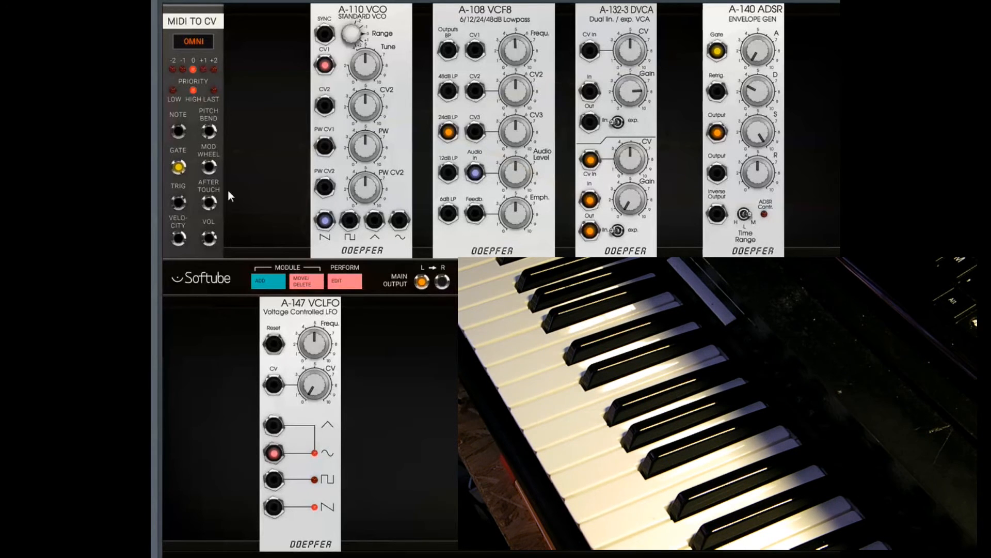
left_click_drag(179, 207, 272, 345)
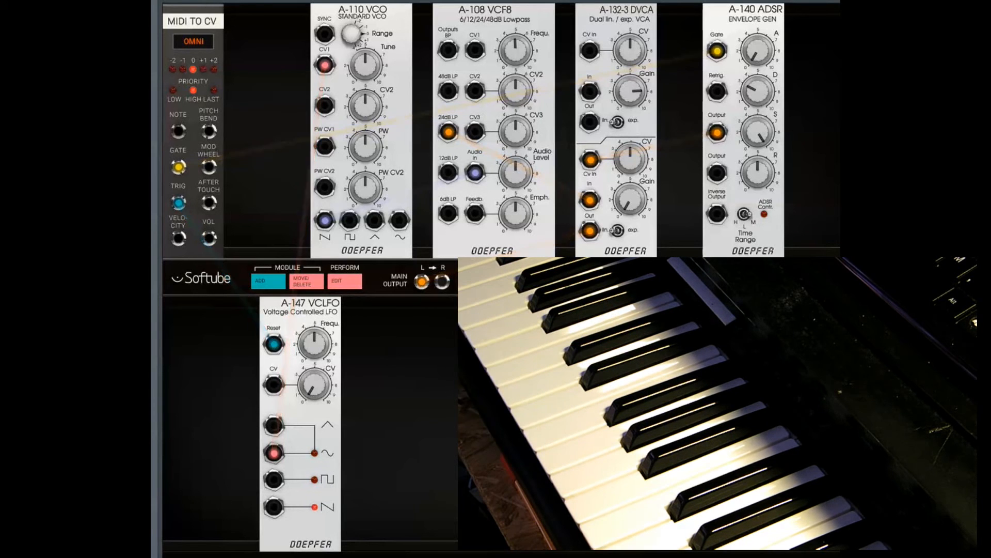
left_click_drag(274, 343, 268, 218)
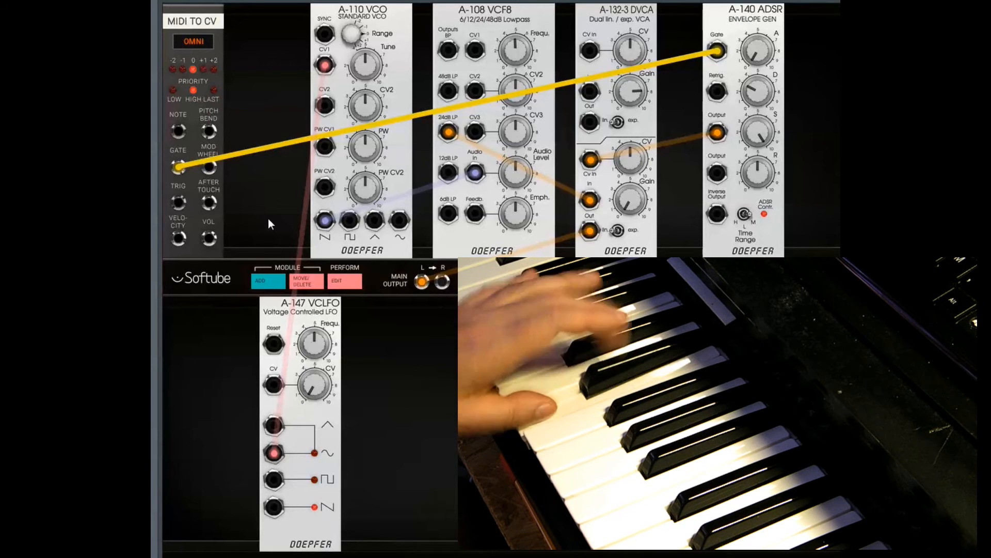
left_click_drag(186, 208, 275, 344)
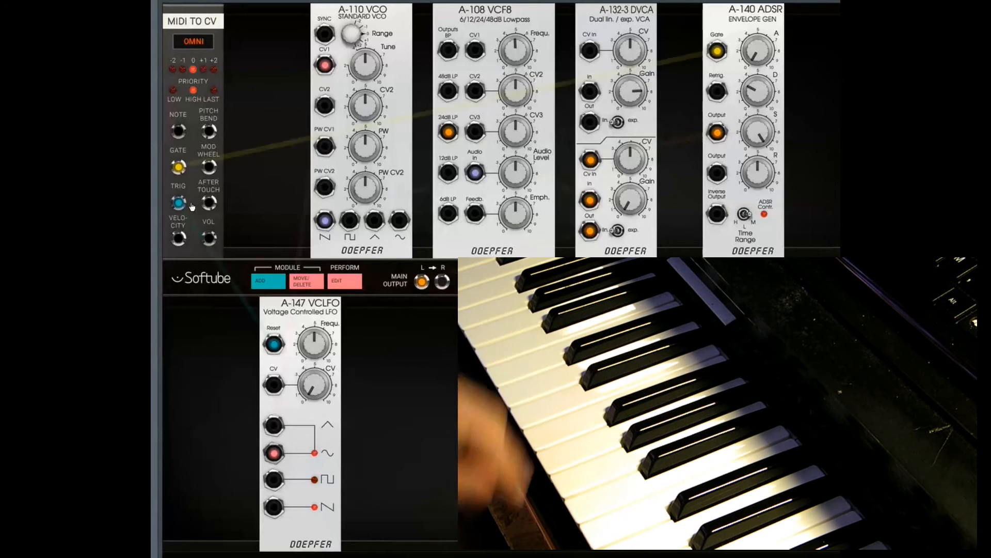
left_click_drag(274, 343, 266, 233)
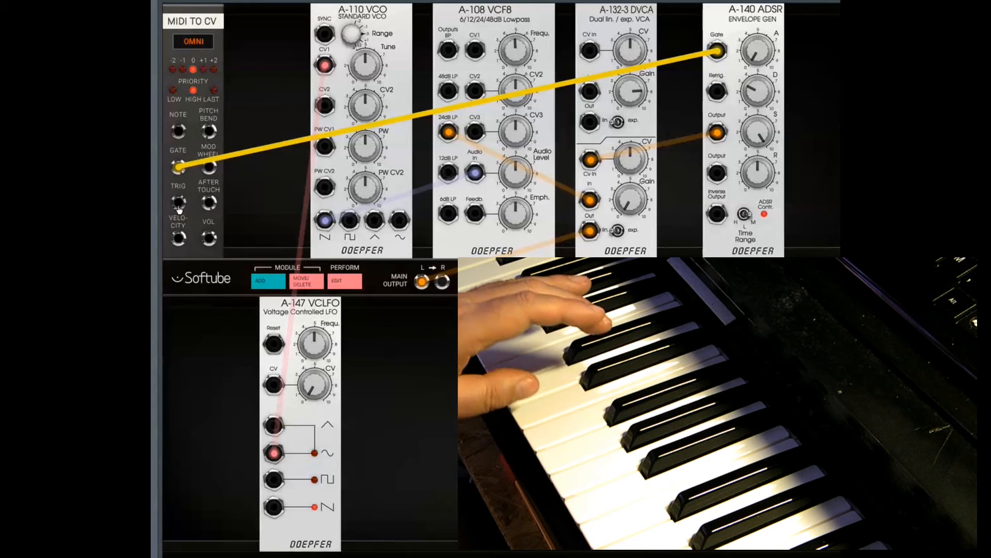
left_click_drag(178, 203, 274, 344)
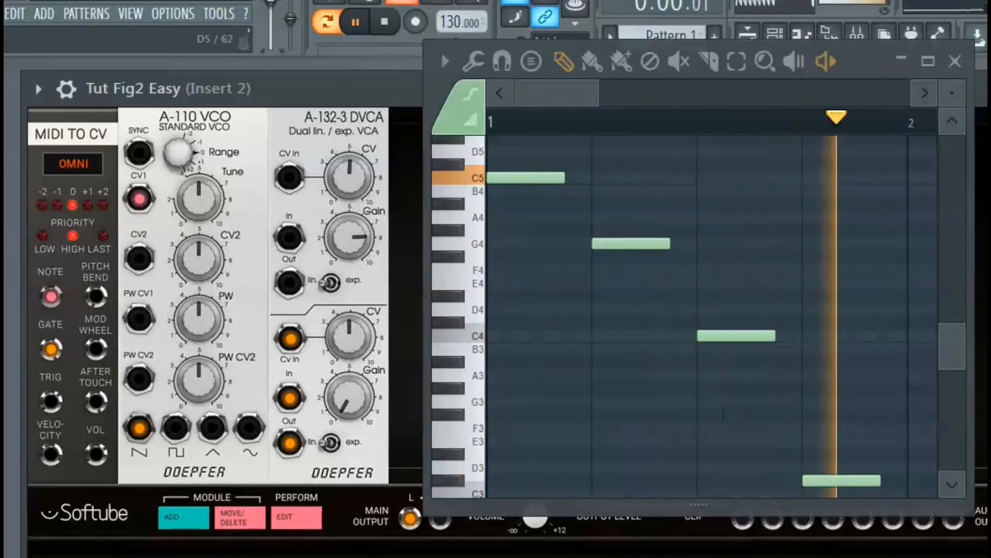
Step: Move the Gate cable from the VCO's CV1 to the DVCA's lower In, and route its Out through the VCF8's 24dB LP to Main Output L
left_click_drag(56, 351, 140, 199)
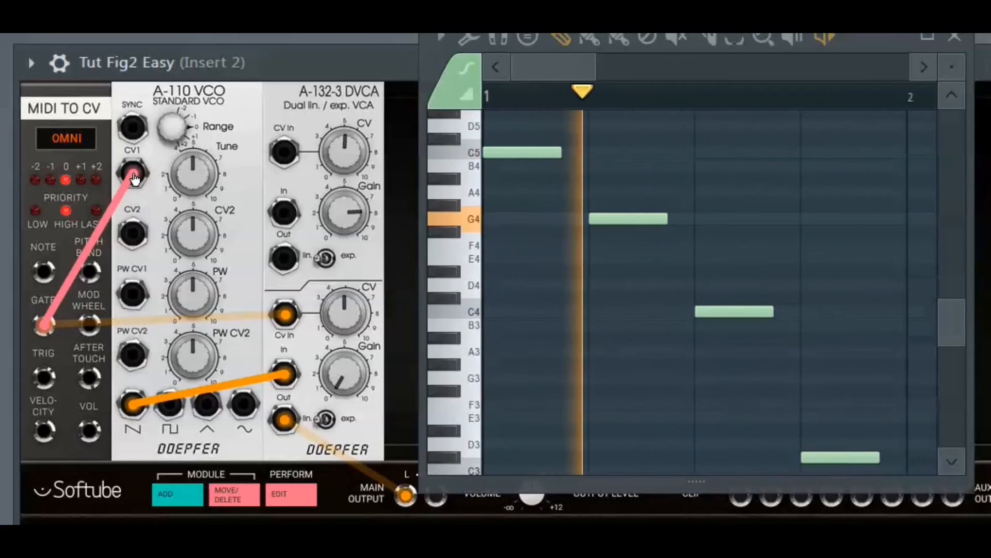
left_click_drag(133, 178, 285, 376)
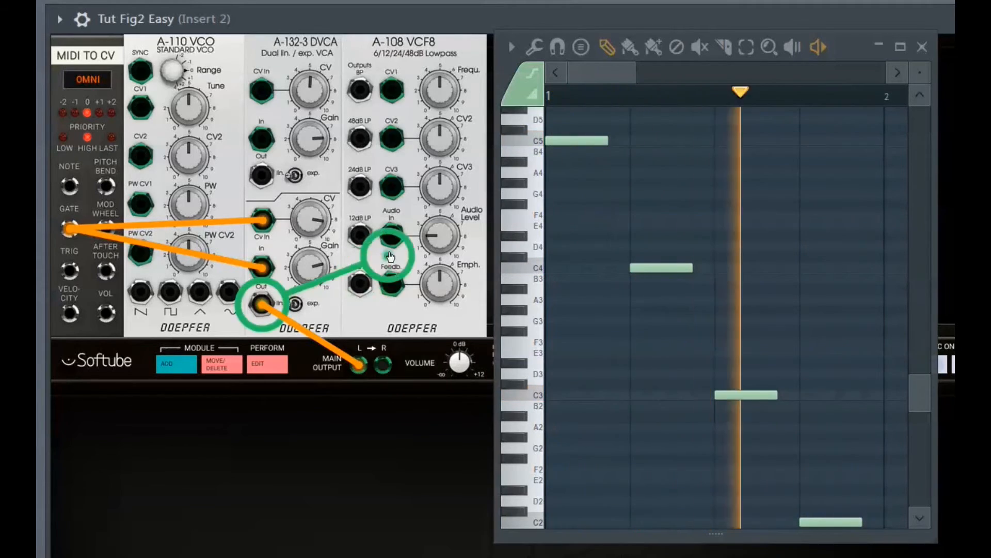
left_click_drag(261, 304, 391, 236)
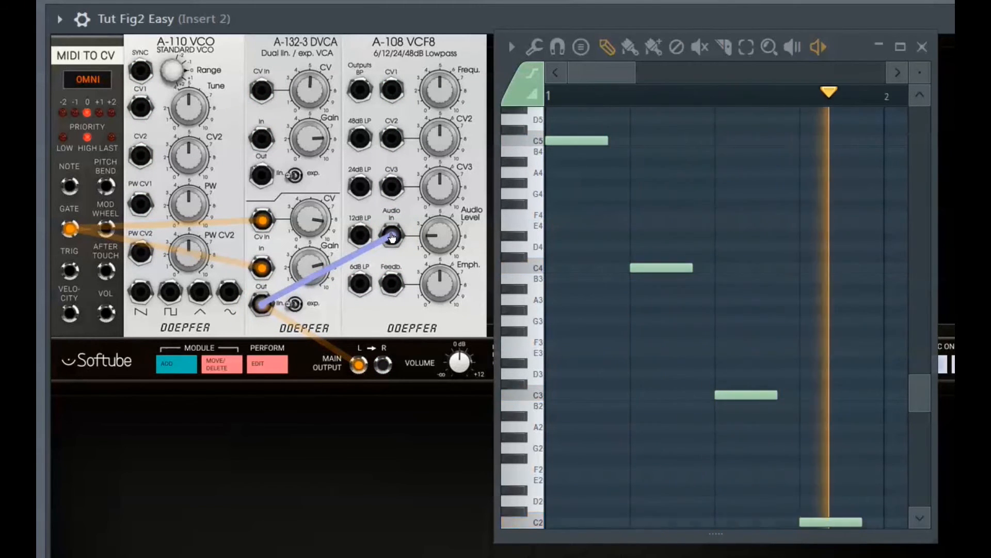
left_click_drag(364, 187, 360, 368)
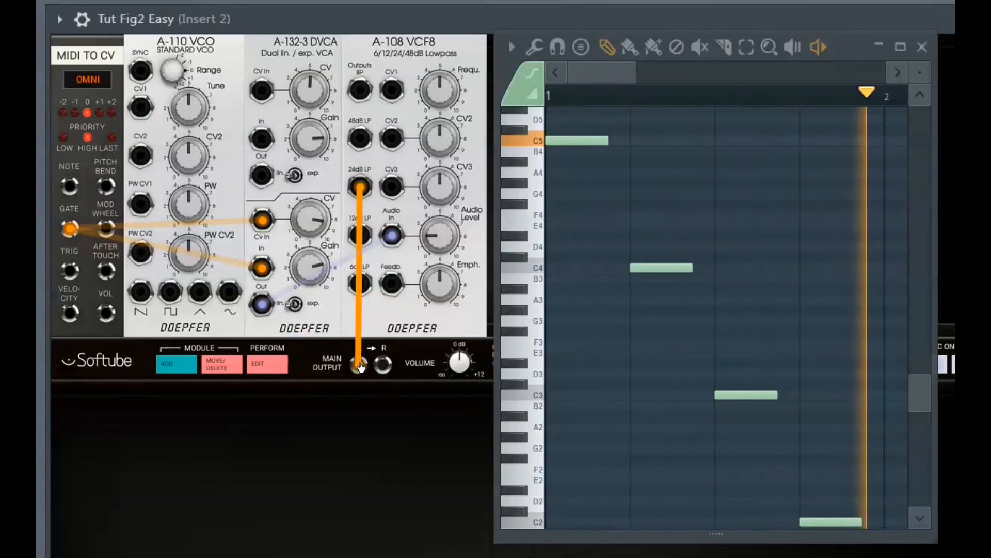
Step: Raise the VCF8's emphasis and sweep its frequency down and up to shape the gate signal's sound
left_click_drag(440, 90, 442, 132)
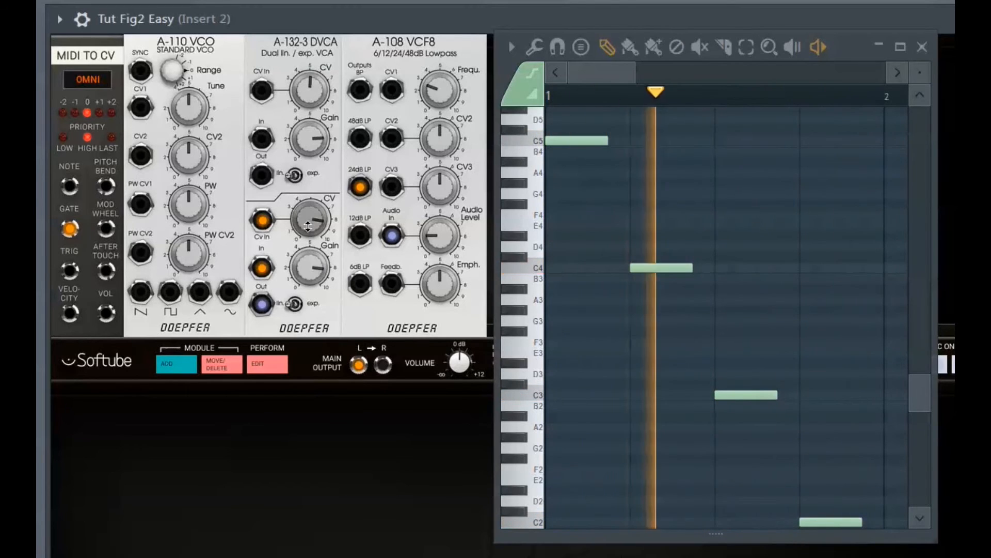
left_click_drag(443, 281, 438, 253)
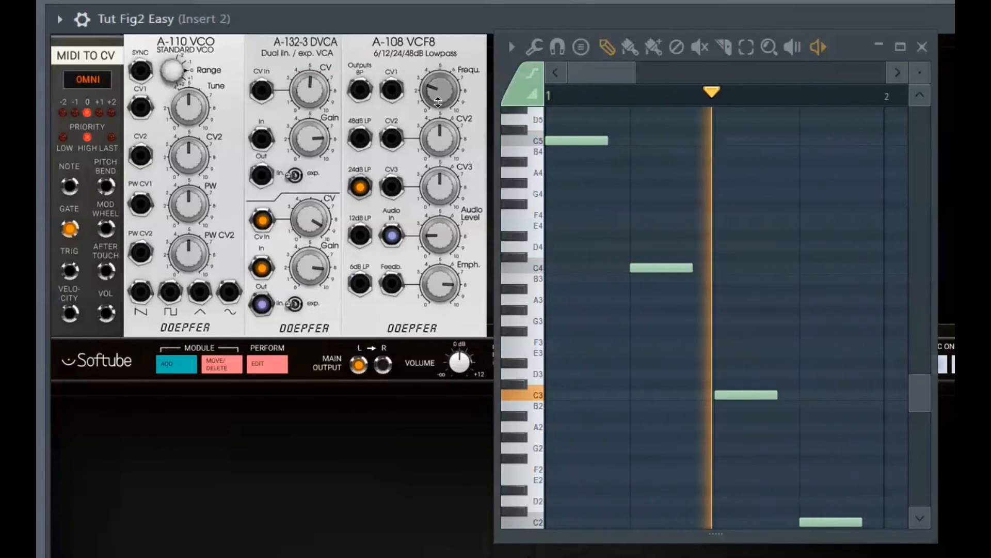
left_click_drag(437, 88, 443, 49)
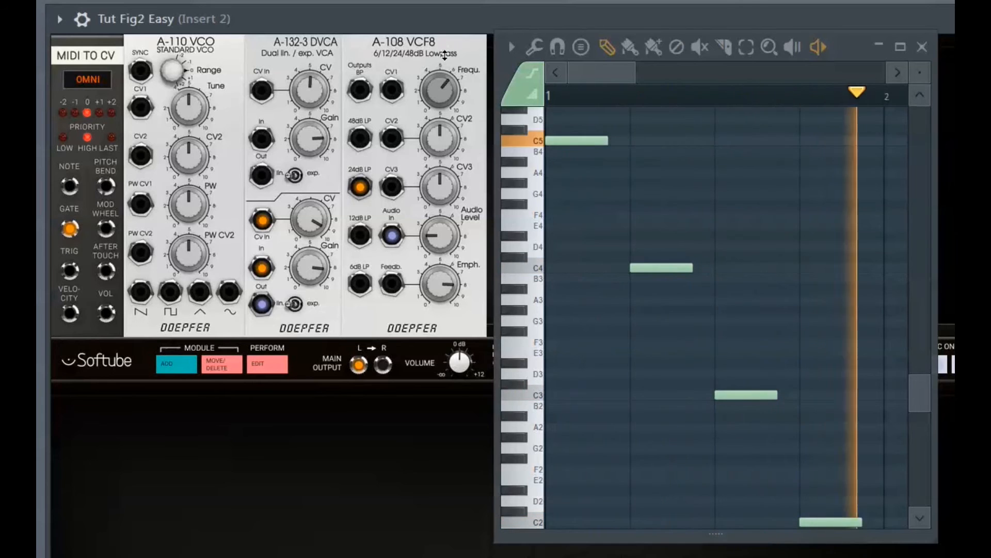
mouse_move(445, 61)
left_mouse_down()
mouse_move(445, 98)
mouse_move(445, 75)
left_mouse_up()
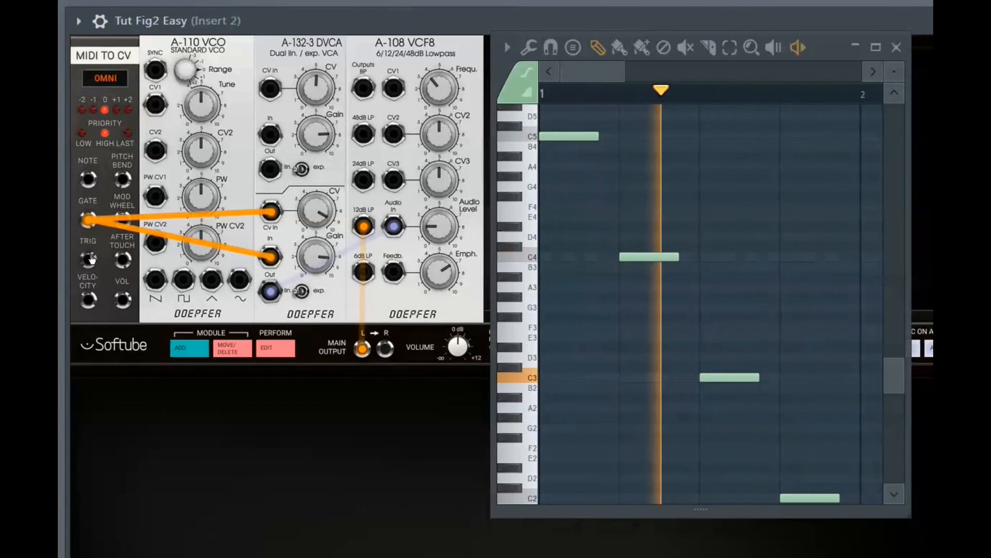
Step: Patch Trig into the DVCA's lower In and the VCF8's 48dB LP output into Main Output L
left_click_drag(89, 265, 274, 261)
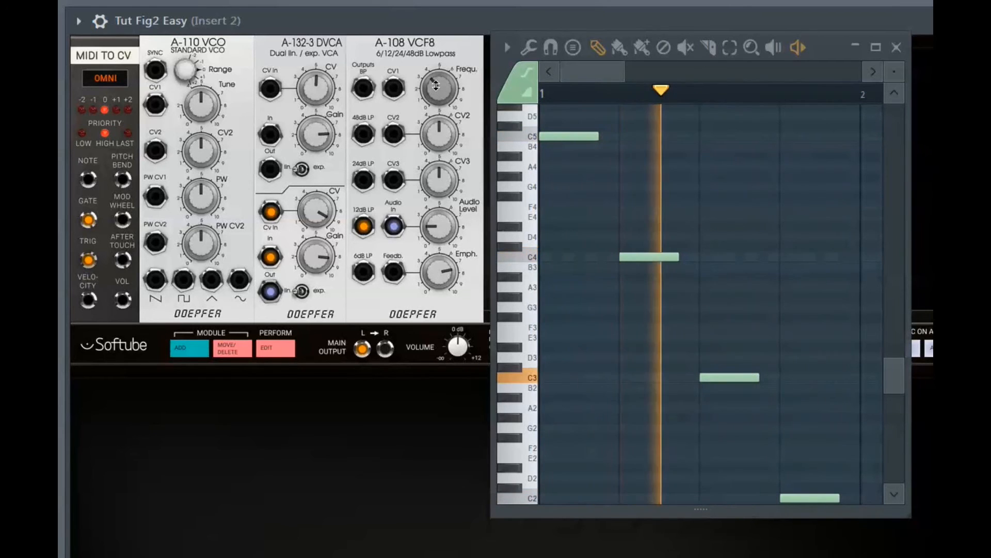
left_click_drag(364, 135, 363, 349)
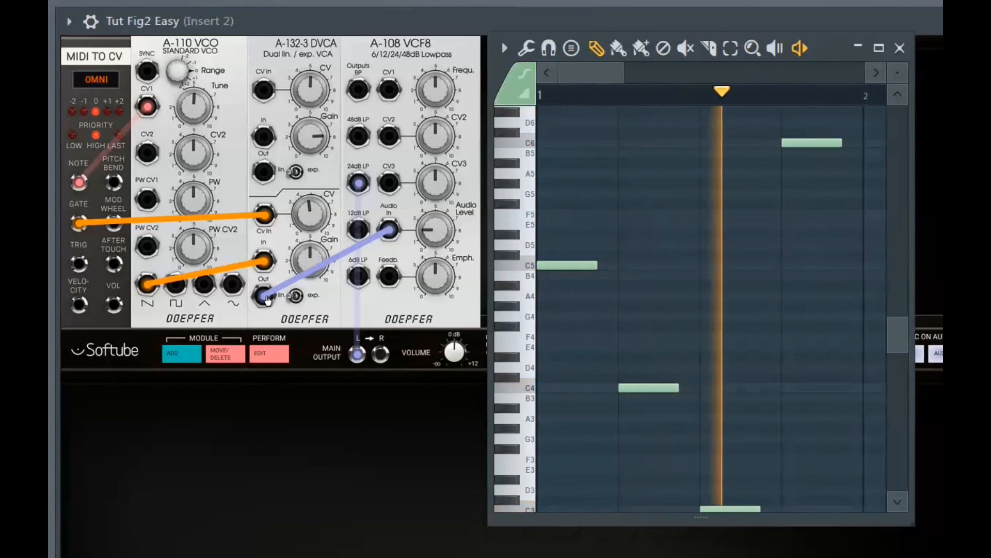
Step: Patch the DVCA's lower Out into the VCF8's CV1 and Feedback inputs, and adjust the filter's frequency and emphasis
left_click_drag(267, 300, 393, 92)
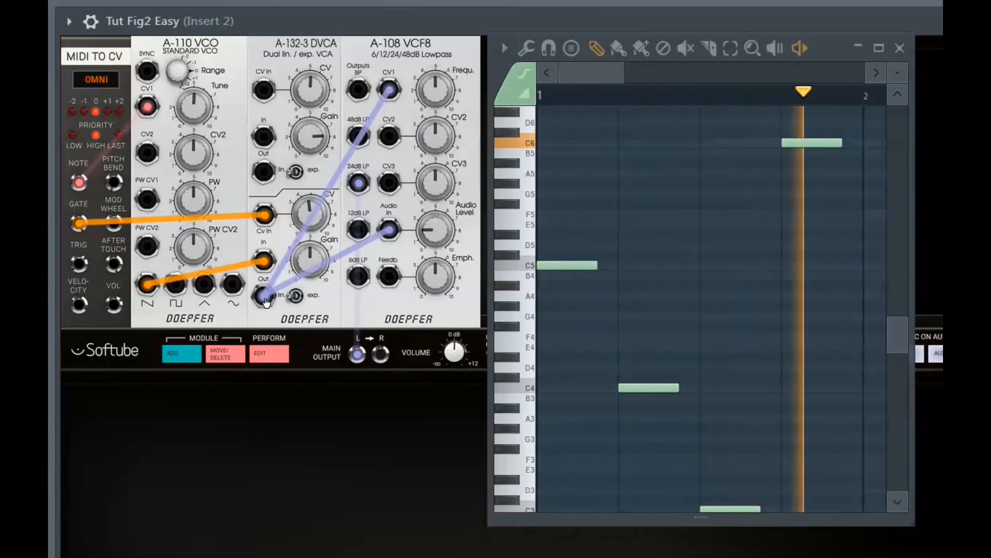
left_click_drag(265, 301, 389, 278)
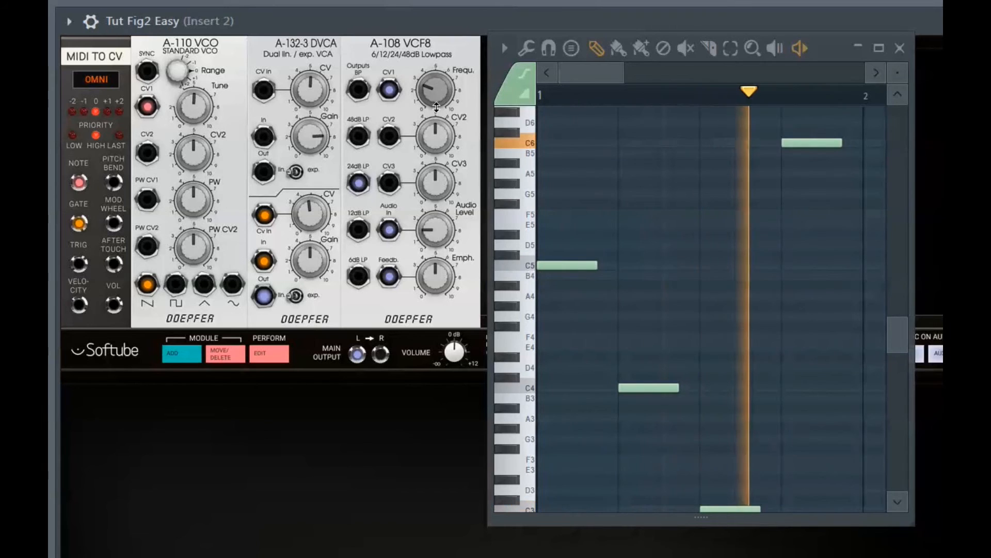
left_click_drag(437, 101, 443, 62)
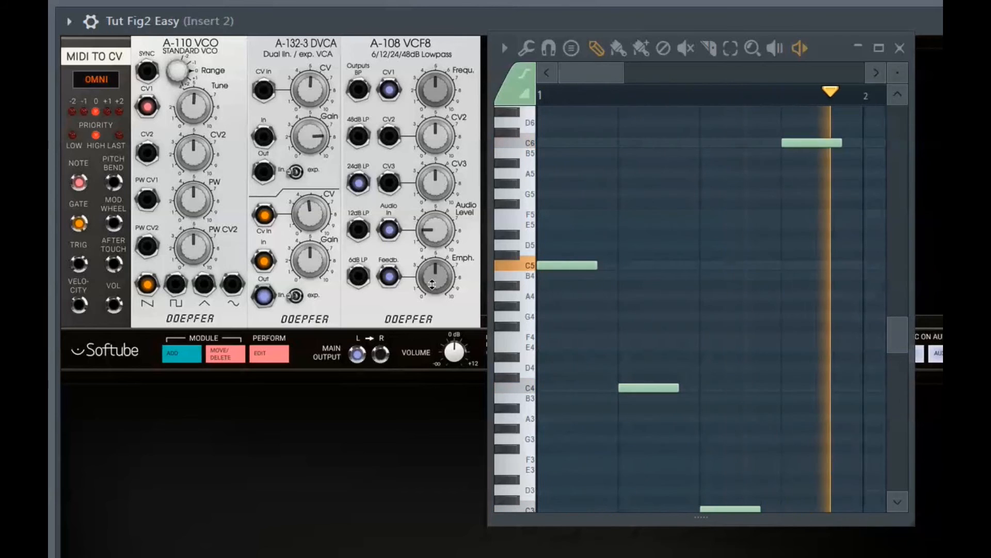
left_click_drag(436, 276, 435, 285)
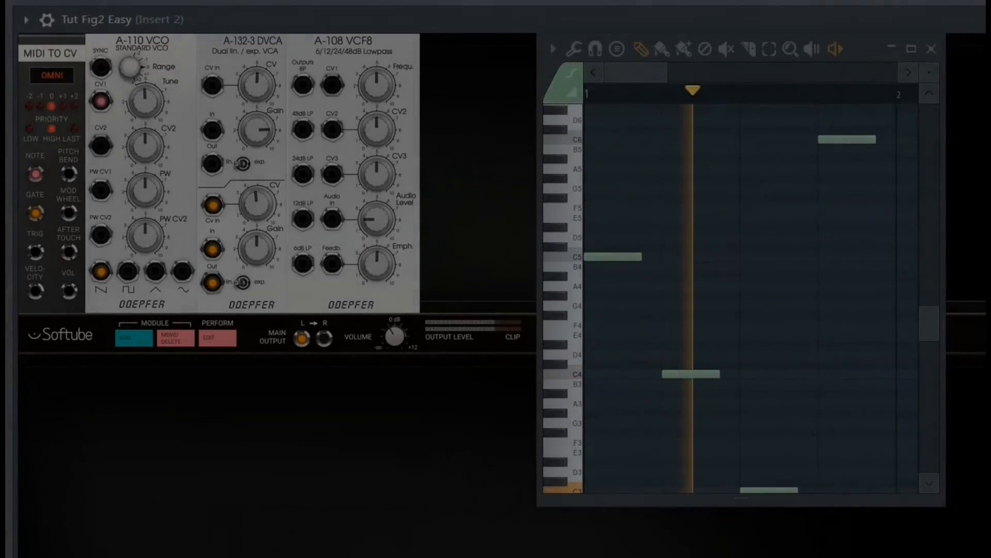
Step: Add a second A-110 VCO, with Note patched into its CV1 and its sine output into the first VCO's CV2
left_click(134, 341)
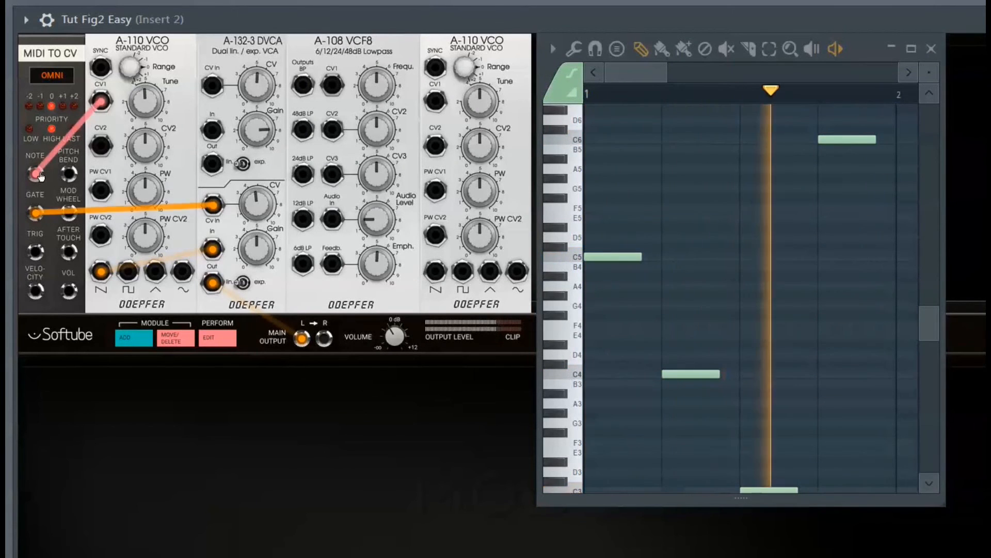
left_click_drag(36, 174, 438, 108)
left_click_drag(436, 106, 435, 104)
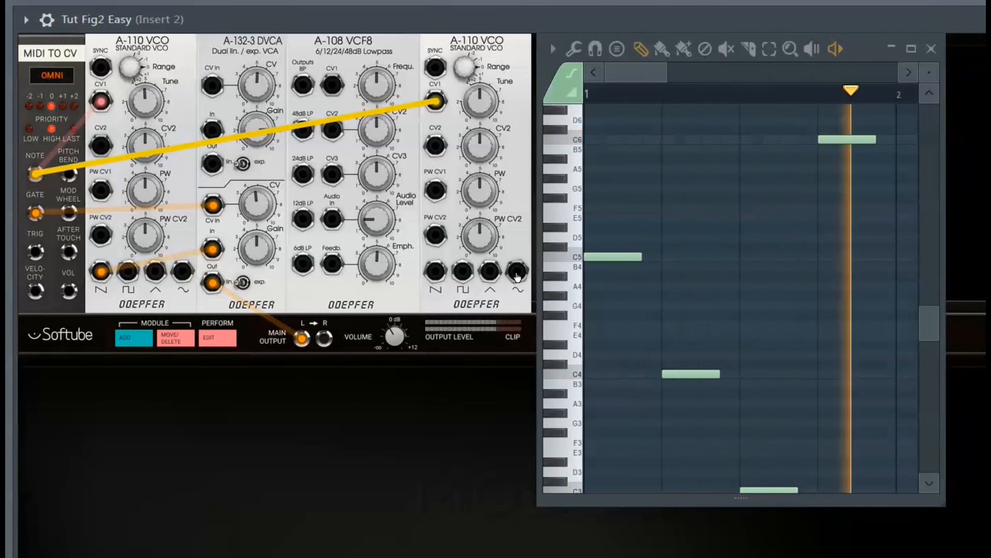
left_click_drag(517, 273, 102, 149)
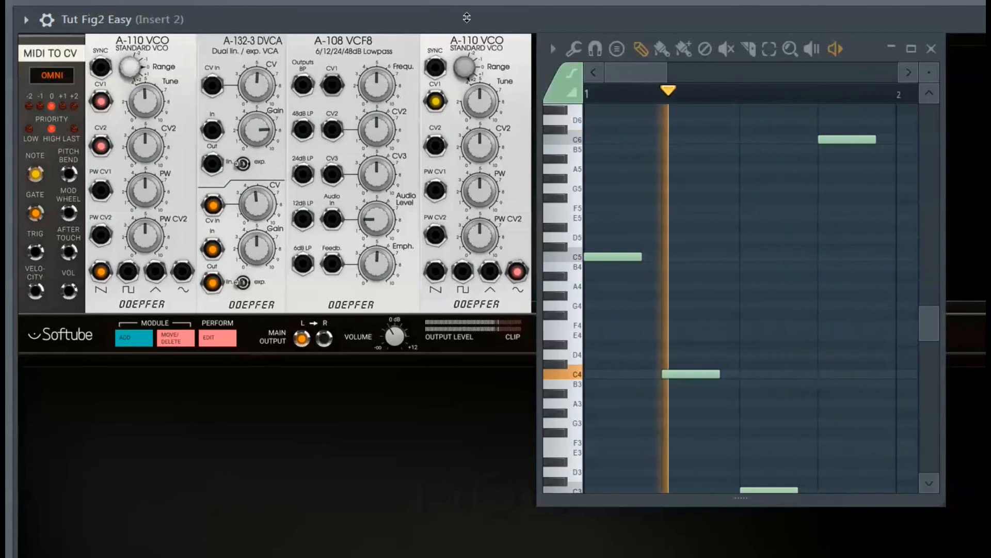
Step: Adjust both VCOs' tuning and try the second VCO's sawtooth, pulse, triangle and sine outputs in turn as the first VCO's CV2 source
left_click_drag(478, 100, 483, 78)
left_click_drag(151, 103, 153, 68)
left_click_drag(437, 274, 98, 149)
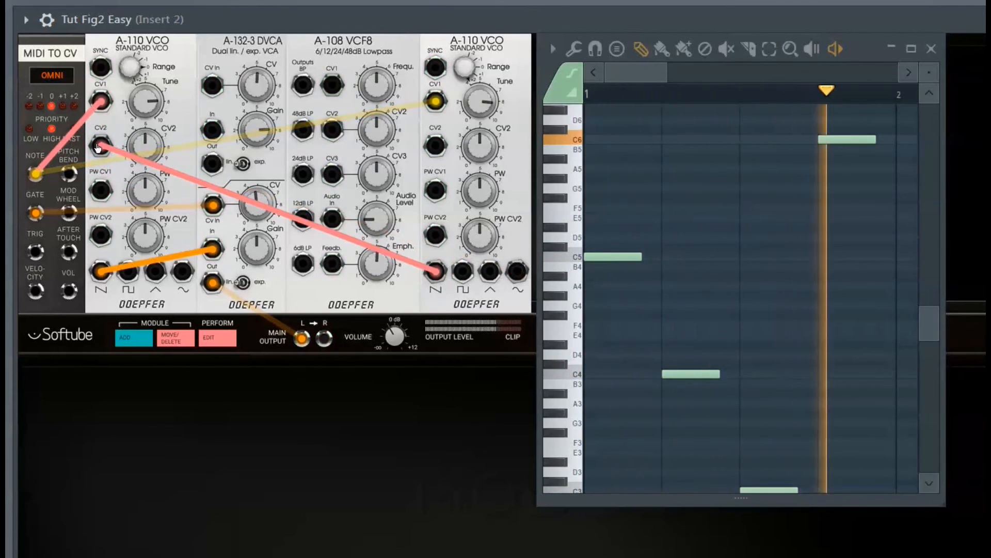
left_click_drag(489, 96, 489, 115)
left_click_drag(464, 274, 100, 147)
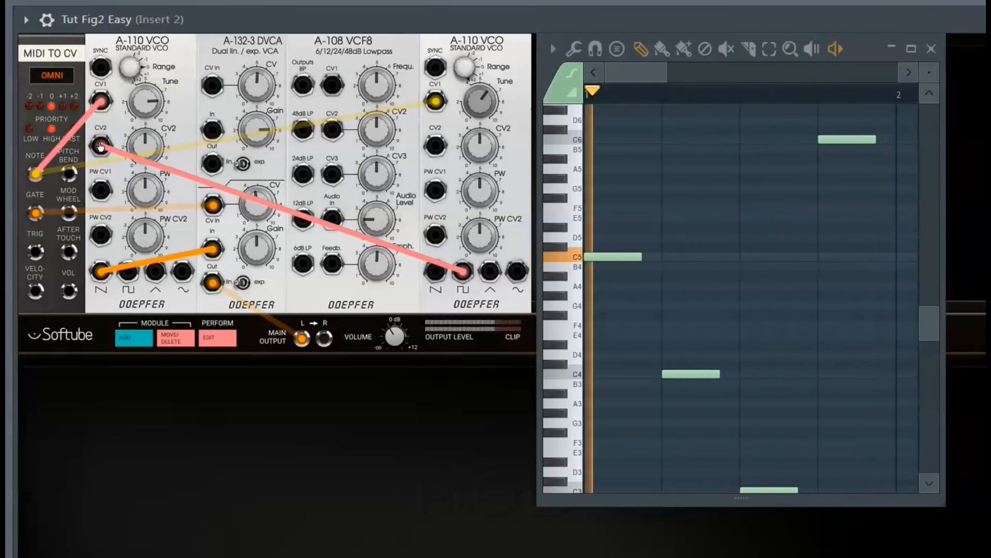
left_click_drag(490, 271, 101, 147)
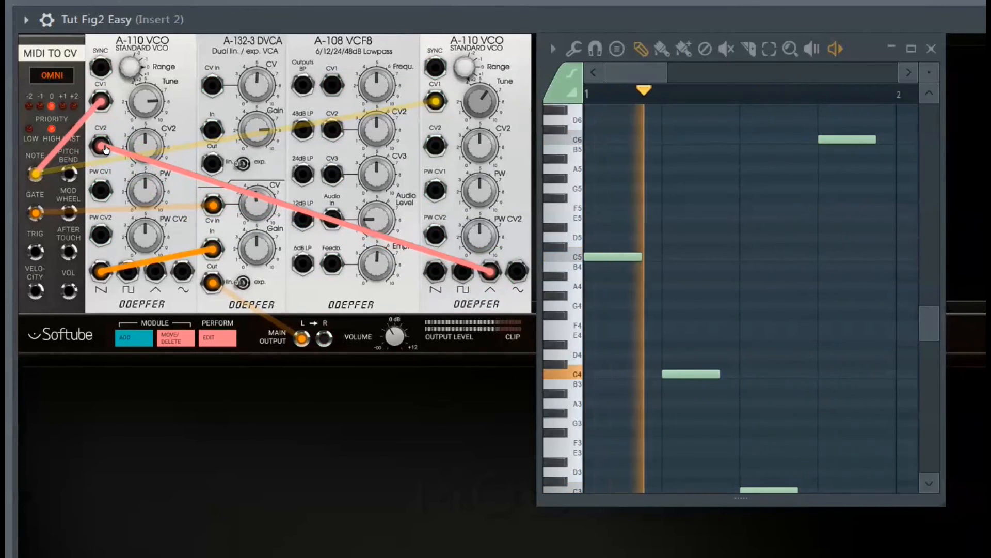
left_click_drag(518, 275, 102, 147)
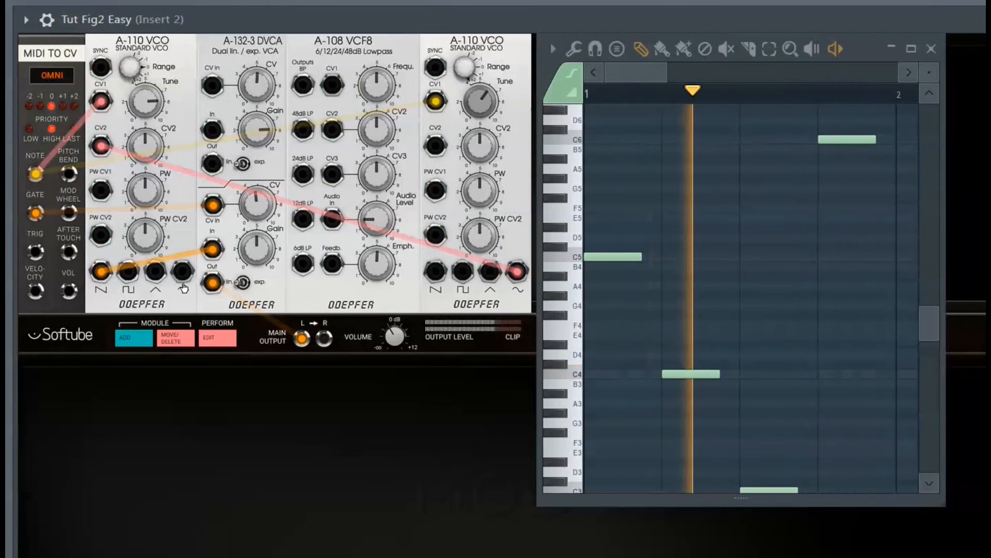
Step: Patch the first VCO's sine, pulse and triangle outputs in turn into the DVCA's lower In, and raise the second VCO's tune
left_click_drag(183, 278, 212, 250)
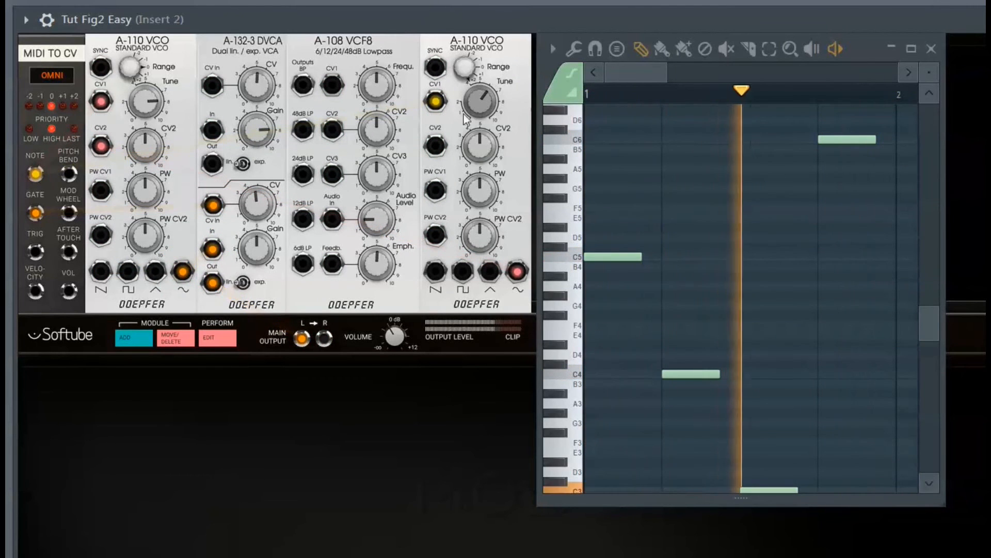
left_click_drag(481, 101, 483, 93)
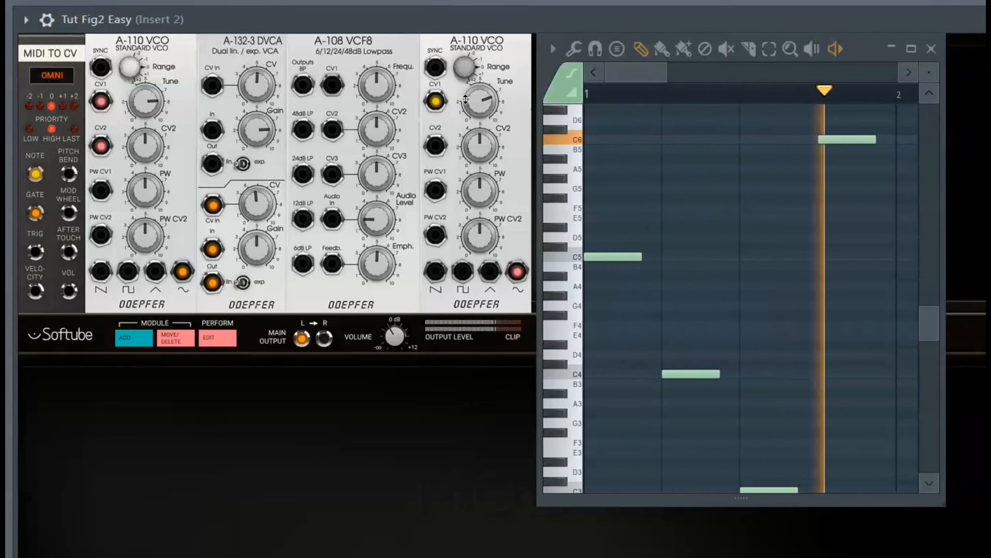
left_click_drag(129, 271, 209, 256)
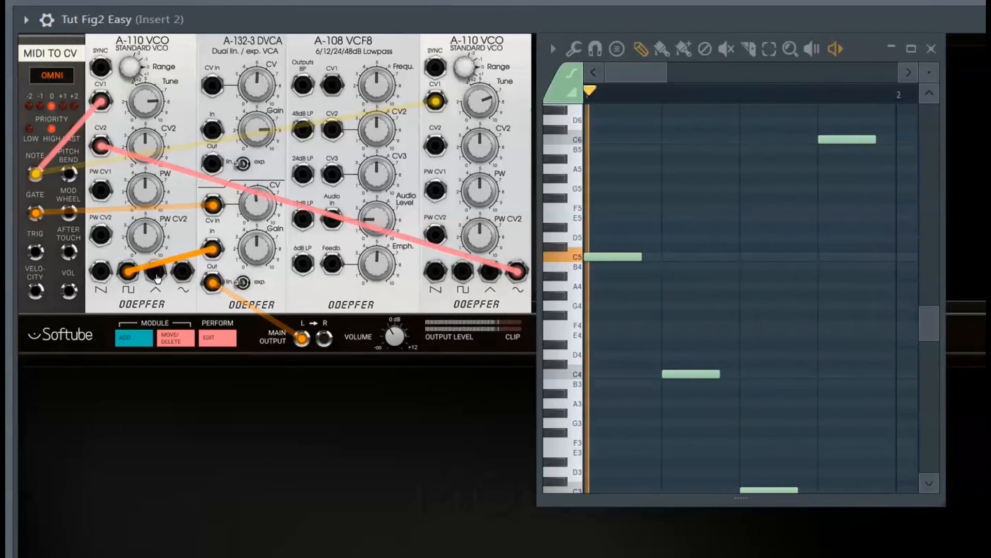
left_click_drag(158, 279, 213, 252)
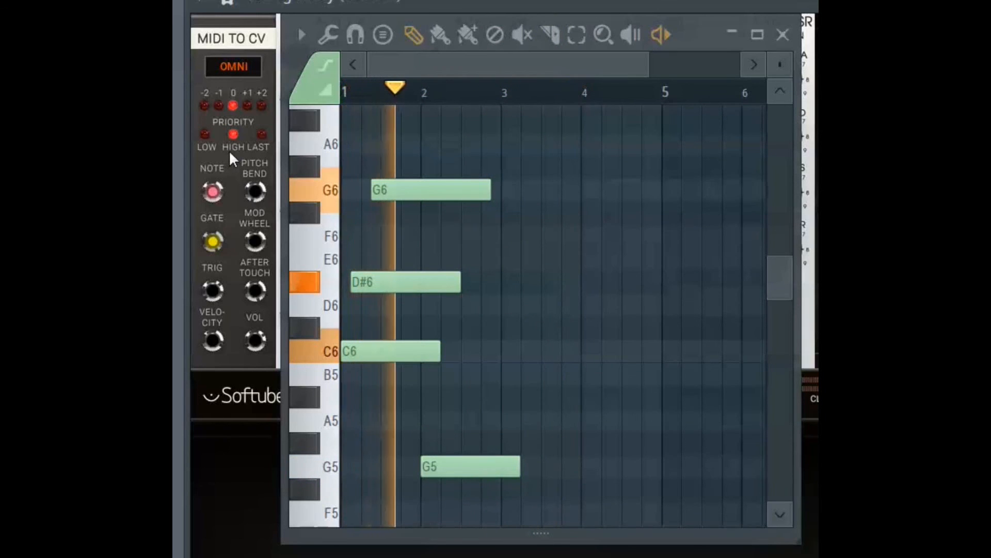
Step: Compare MIDI to CV note priorities on the overlapping notes by switching to Low, Last, High and back to Low
left_click(206, 135)
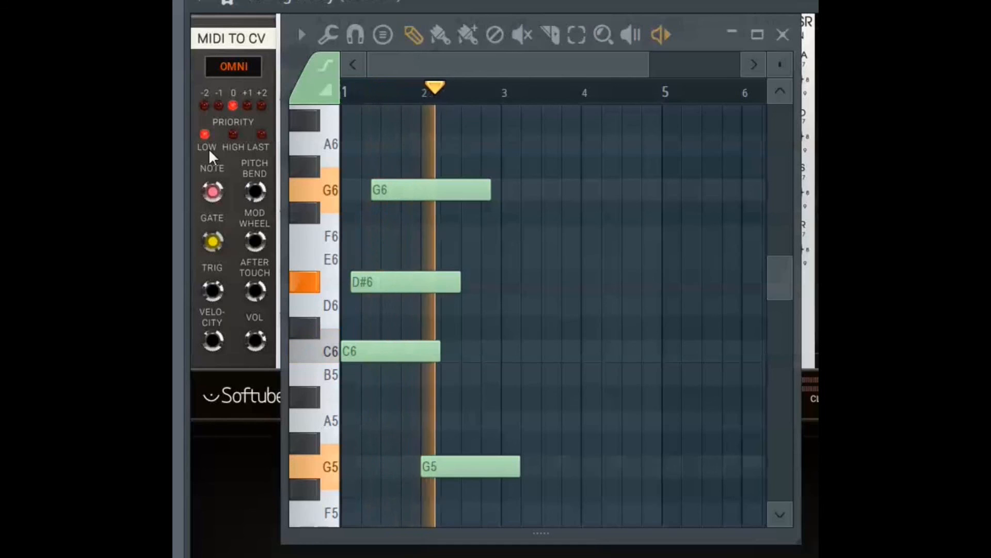
left_click(262, 134)
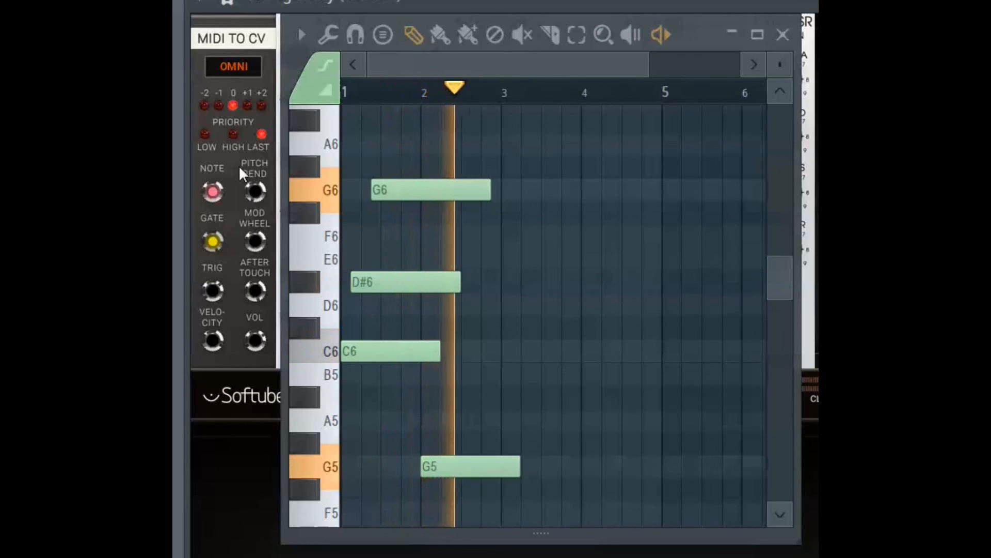
left_click(233, 135)
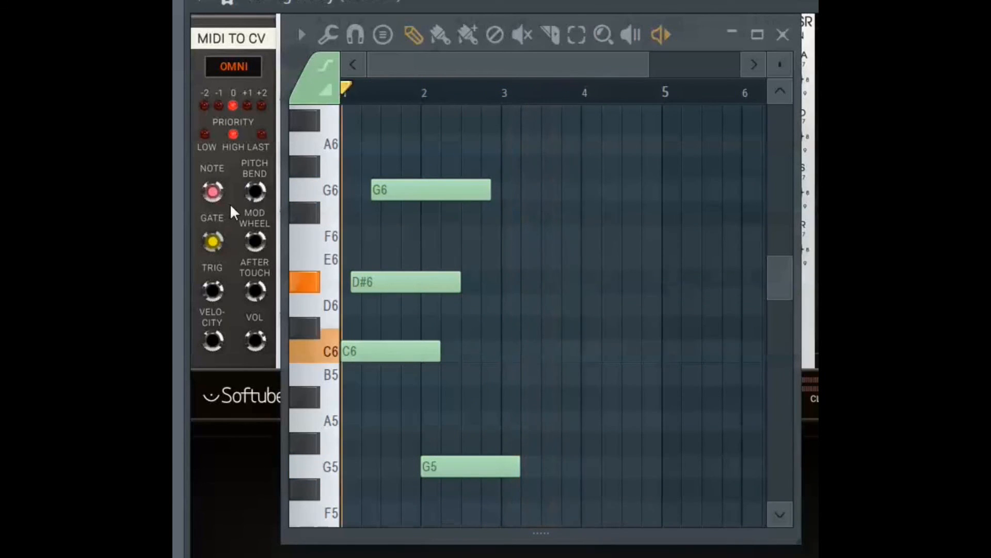
left_click(203, 135)
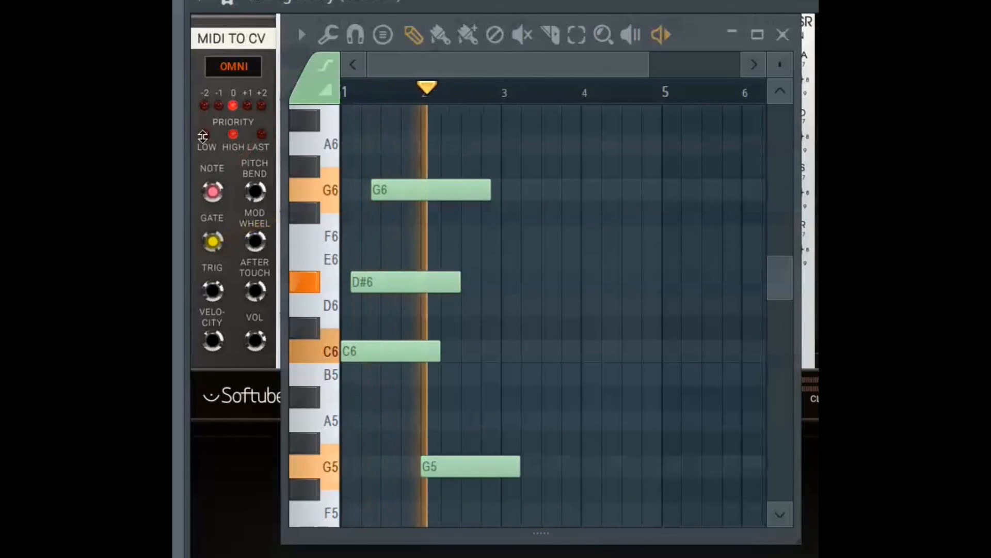